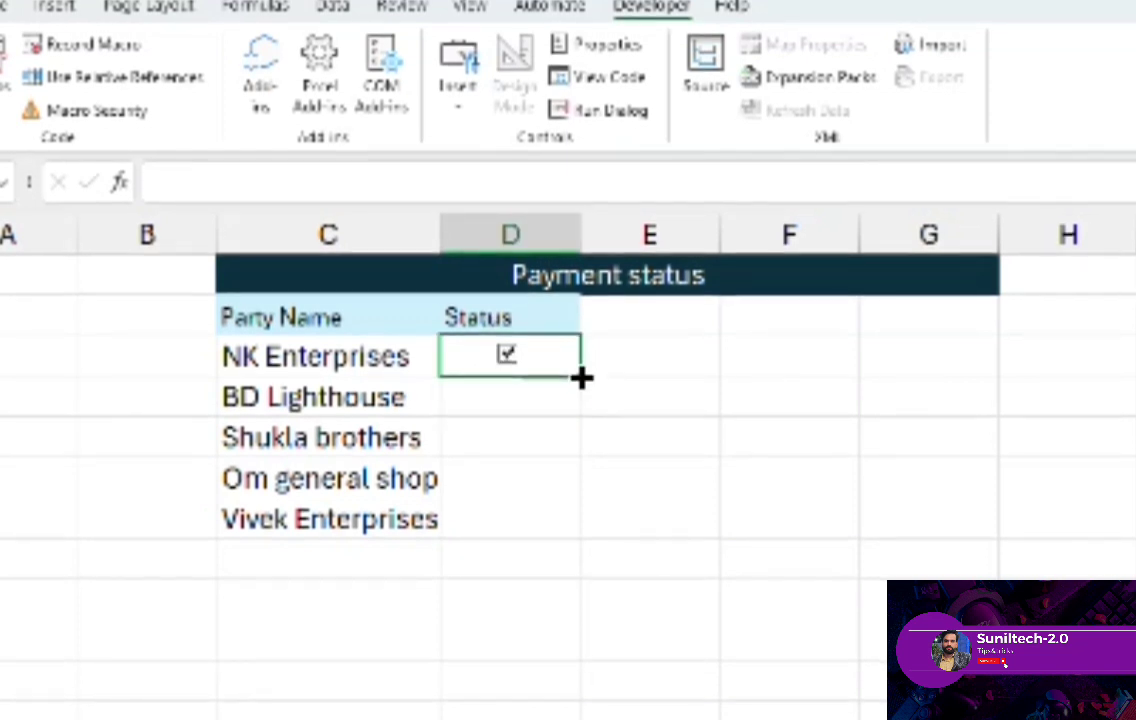
# - Fill the checkbox in D3 down the Status column through the Vivek Enterprises row
pyautogui.moveTo(581, 377); pyautogui.dragTo(566, 520)
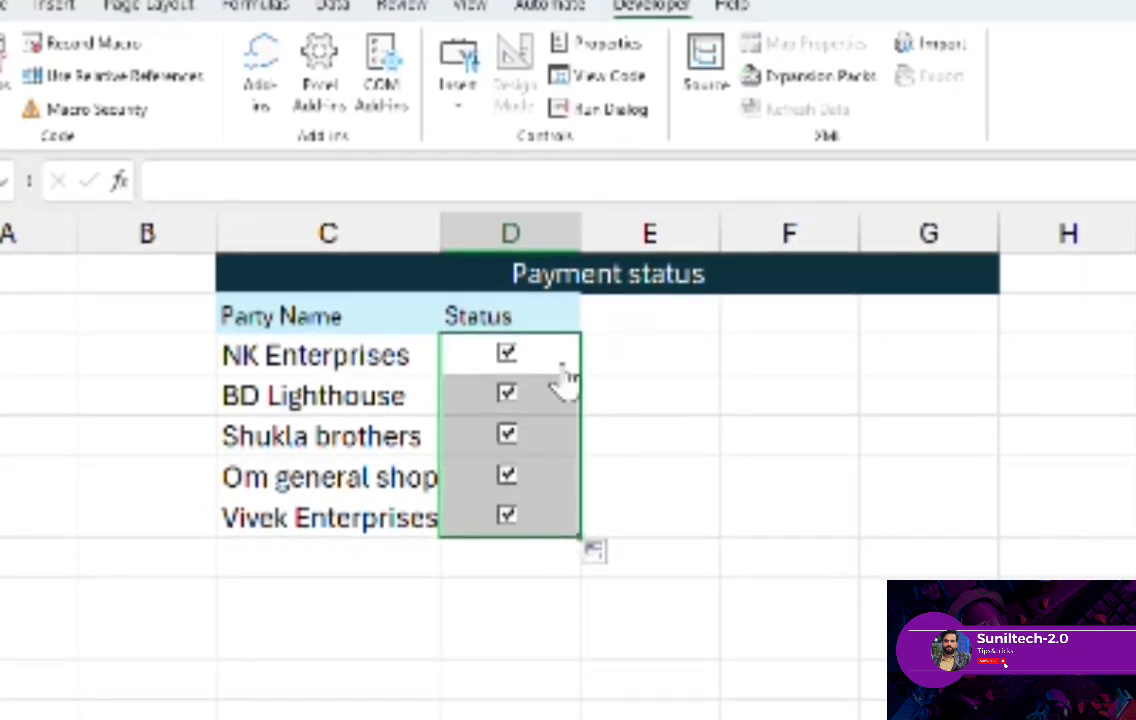
pyautogui.click(517, 557)
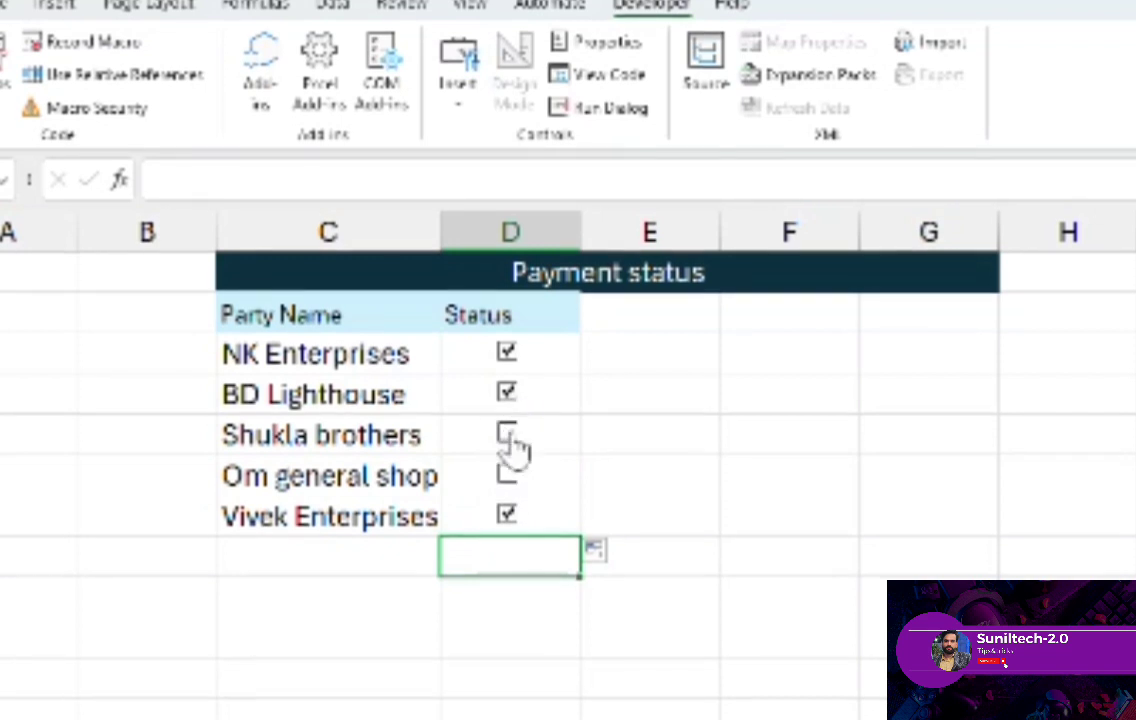
# - Link the NK Enterprises checkbox to cell E3 through its control properties
pyautogui.rightClick(508, 352)
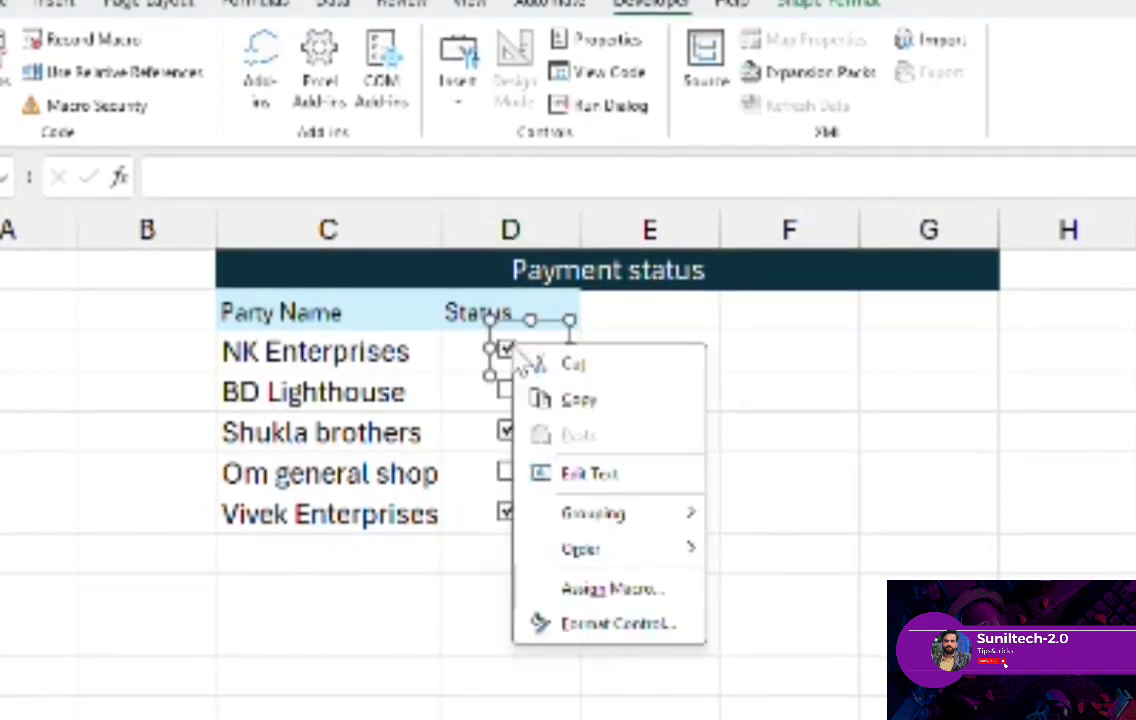
pyautogui.press('Escape')
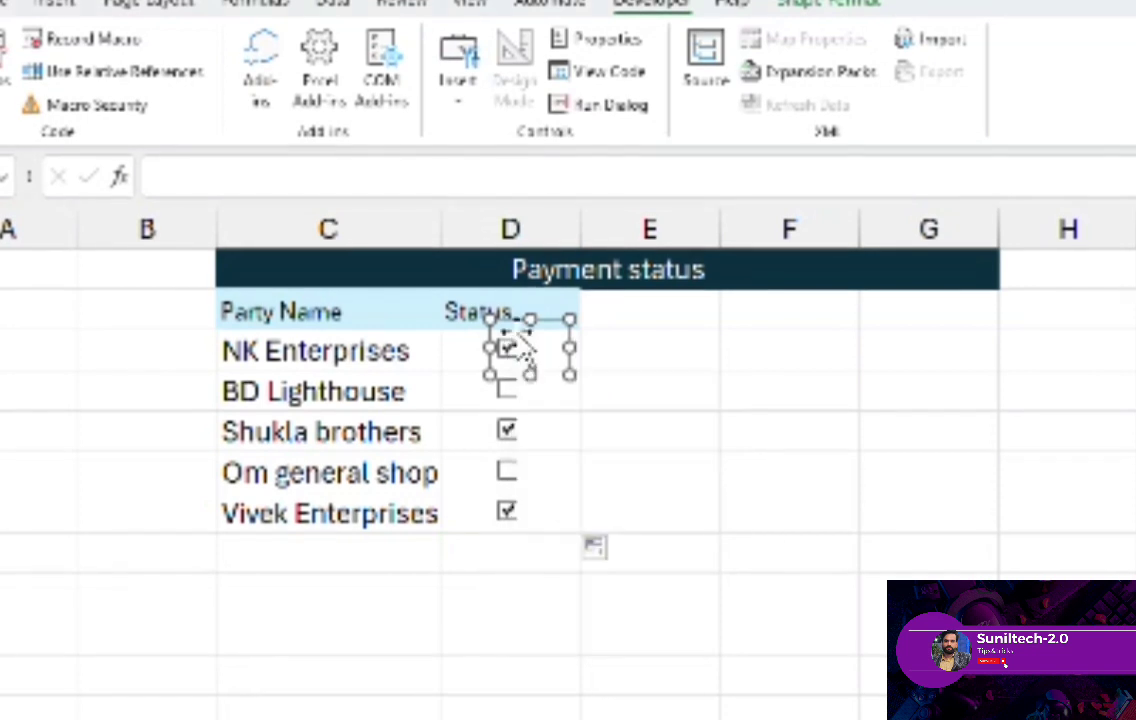
pyautogui.click(602, 40)
pyautogui.click(858, 464)
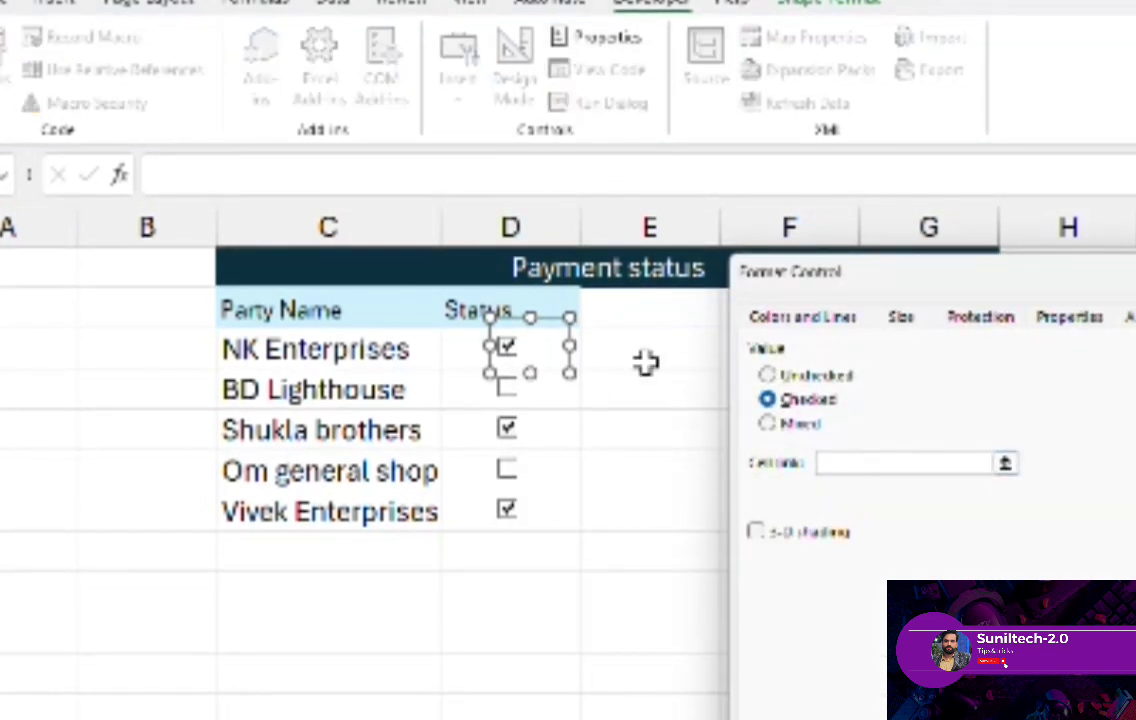
pyautogui.click(638, 356)
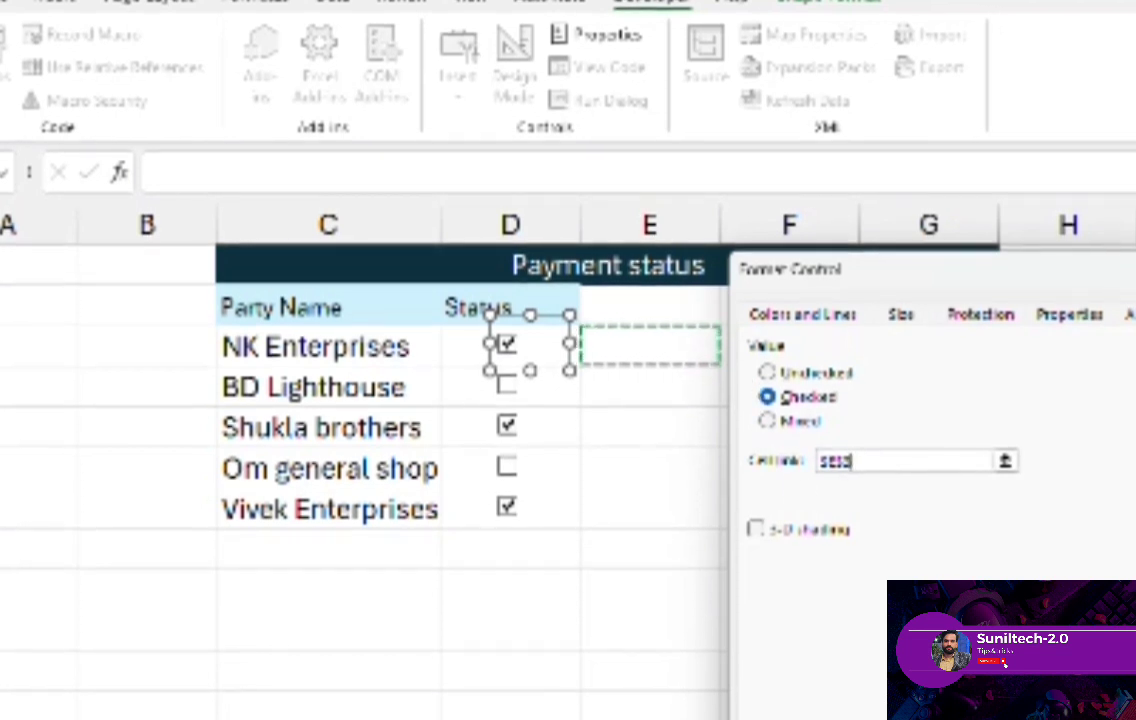
pyautogui.press('Return')
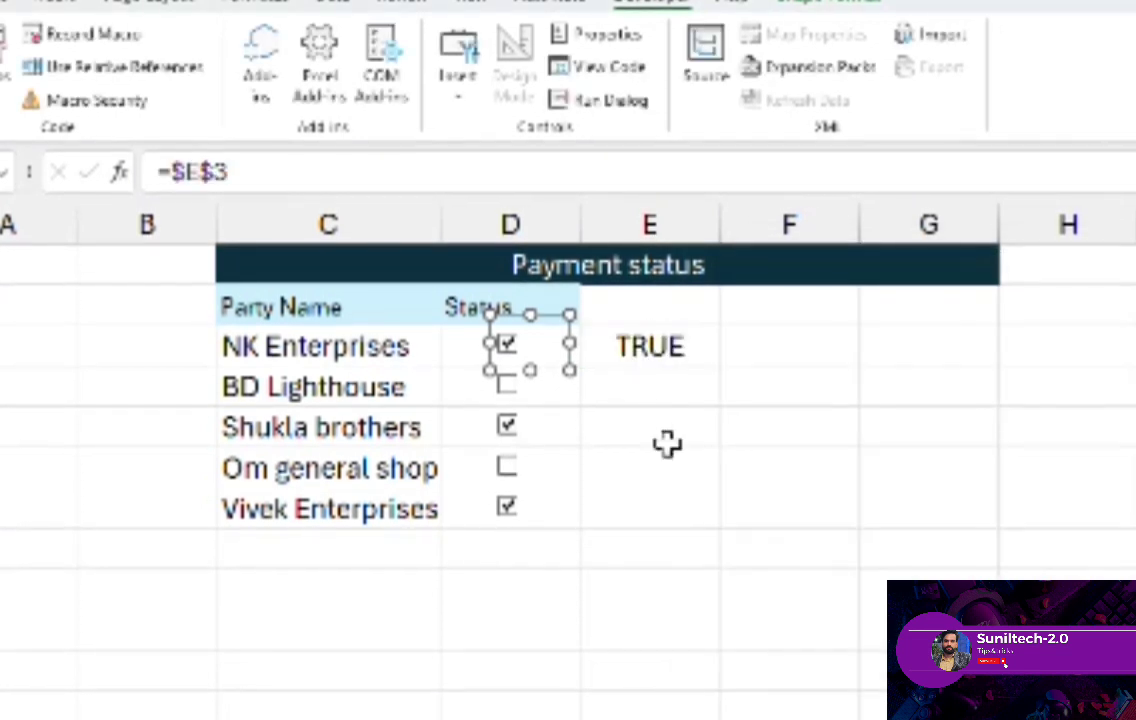
# - Link the BD Lighthouse checkbox to cell E4
pyautogui.rightClick(512, 402)
pyautogui.click(591, 667)
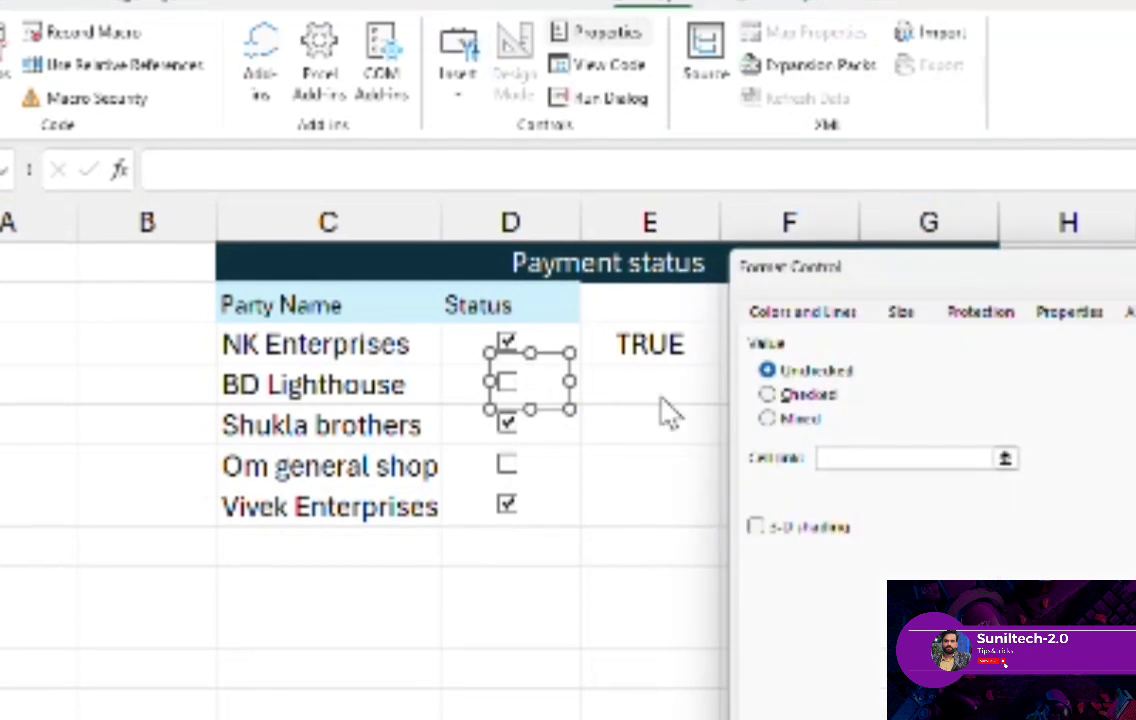
pyautogui.click(634, 383)
pyautogui.press('Return')
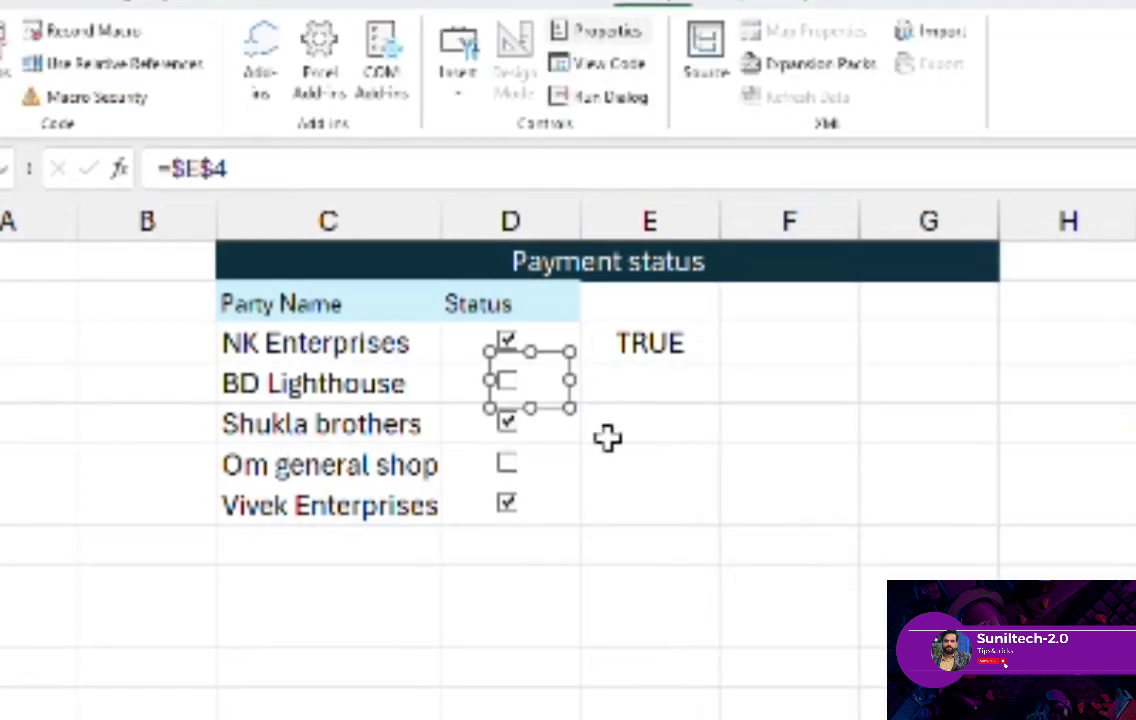
# - Link the Shukla brothers checkbox to cell E5 and tick the BD Lighthouse checkbox
pyautogui.rightClick(525, 432)
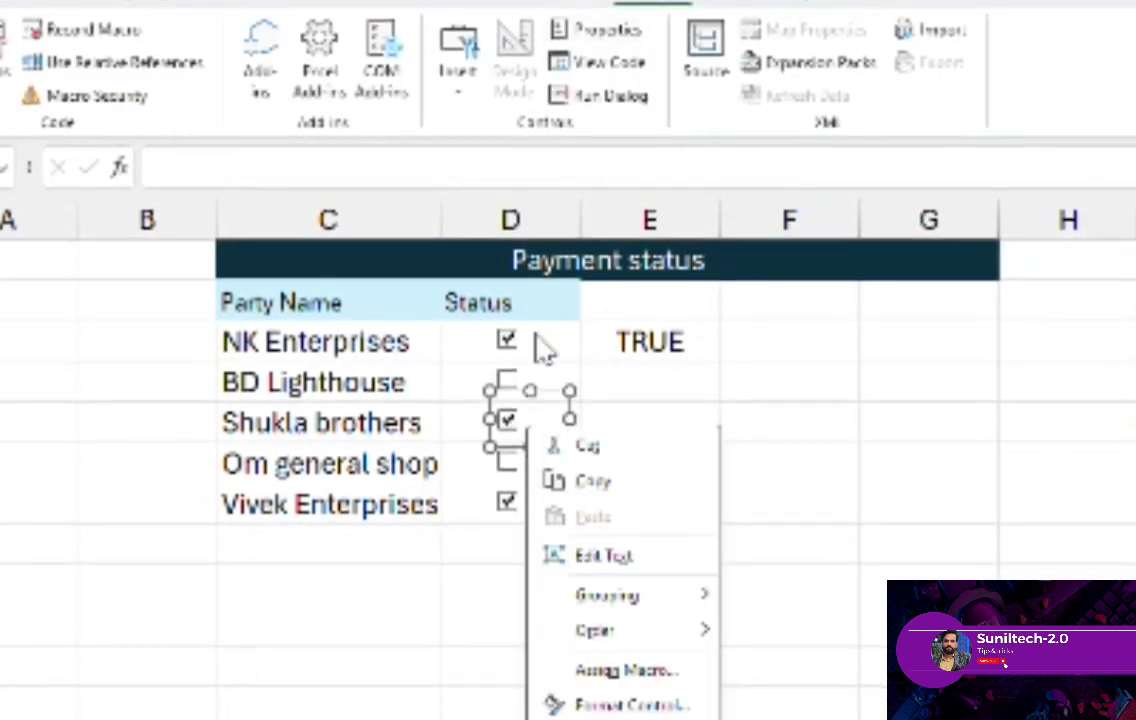
pyautogui.click(635, 40)
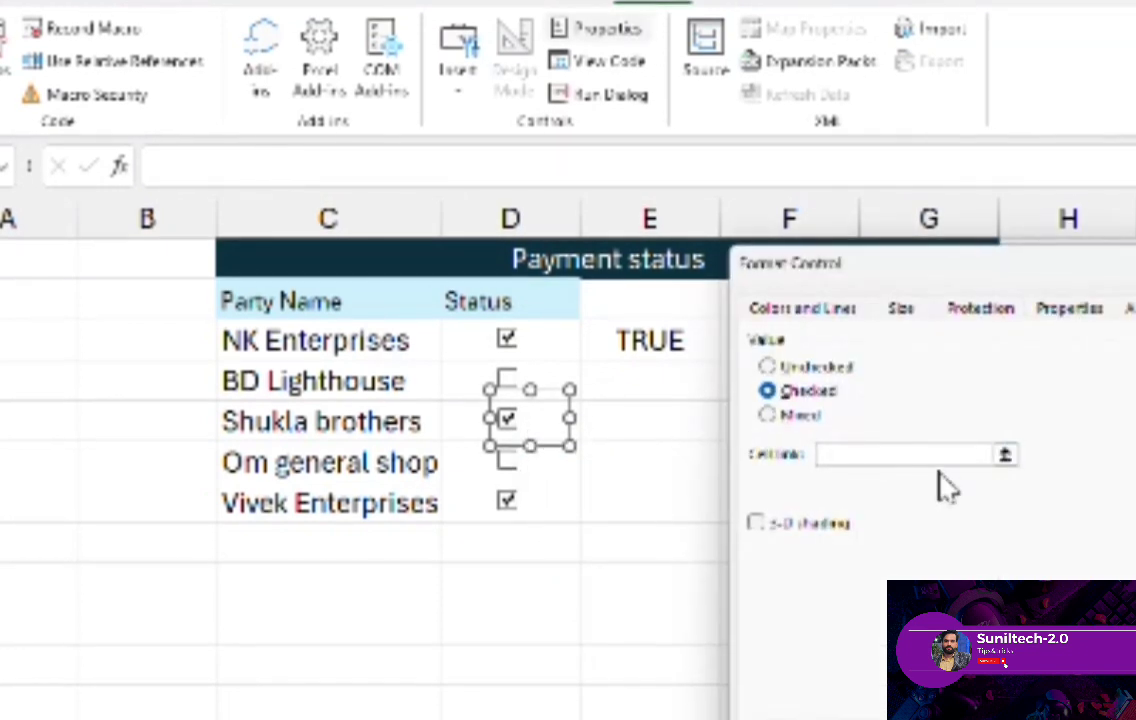
pyautogui.click(672, 431)
pyautogui.press('Return')
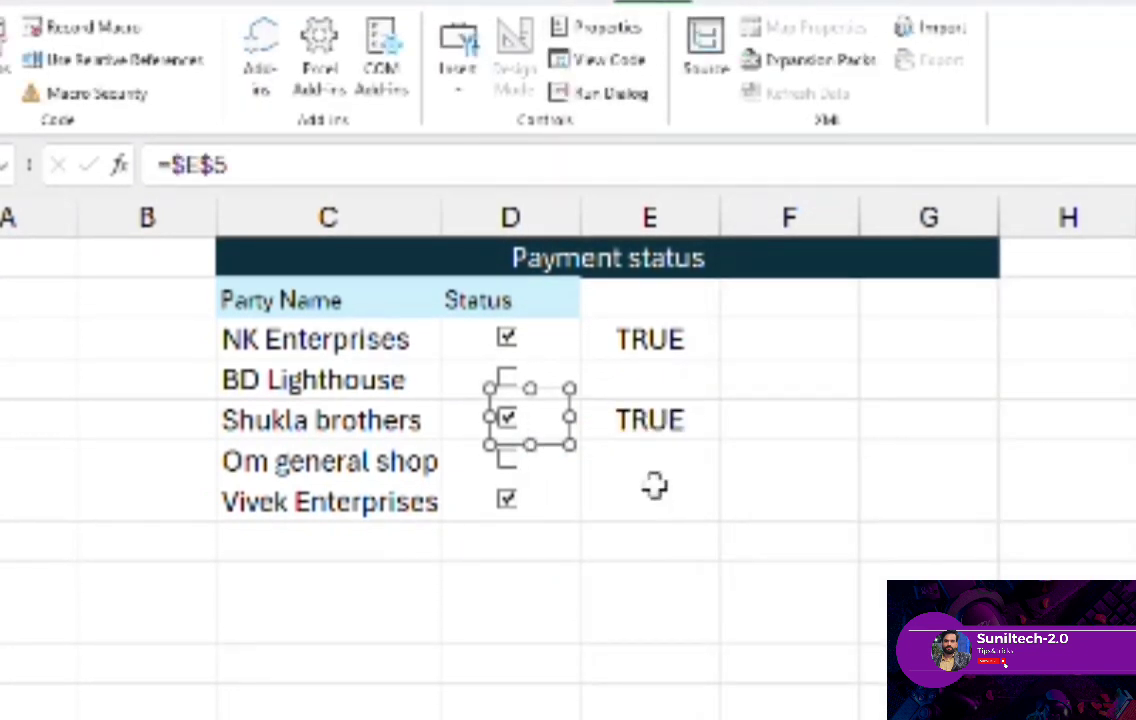
pyautogui.click(507, 378)
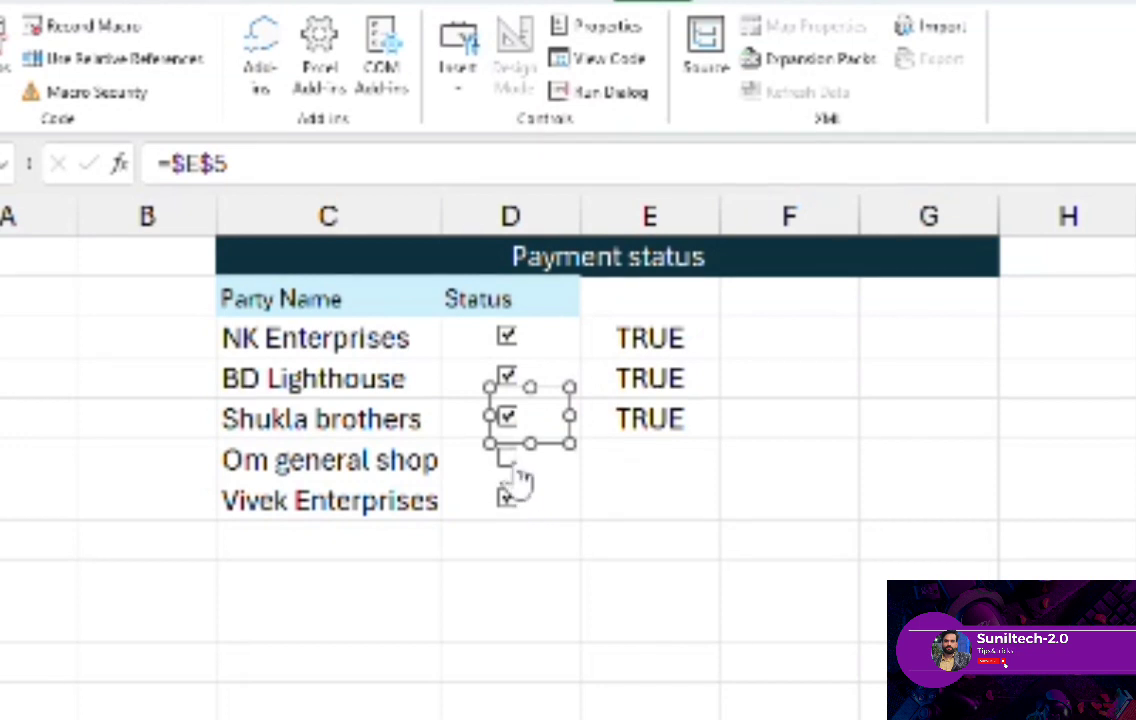
# - Link the Om general shop checkbox to cell E6
pyautogui.rightClick(514, 458)
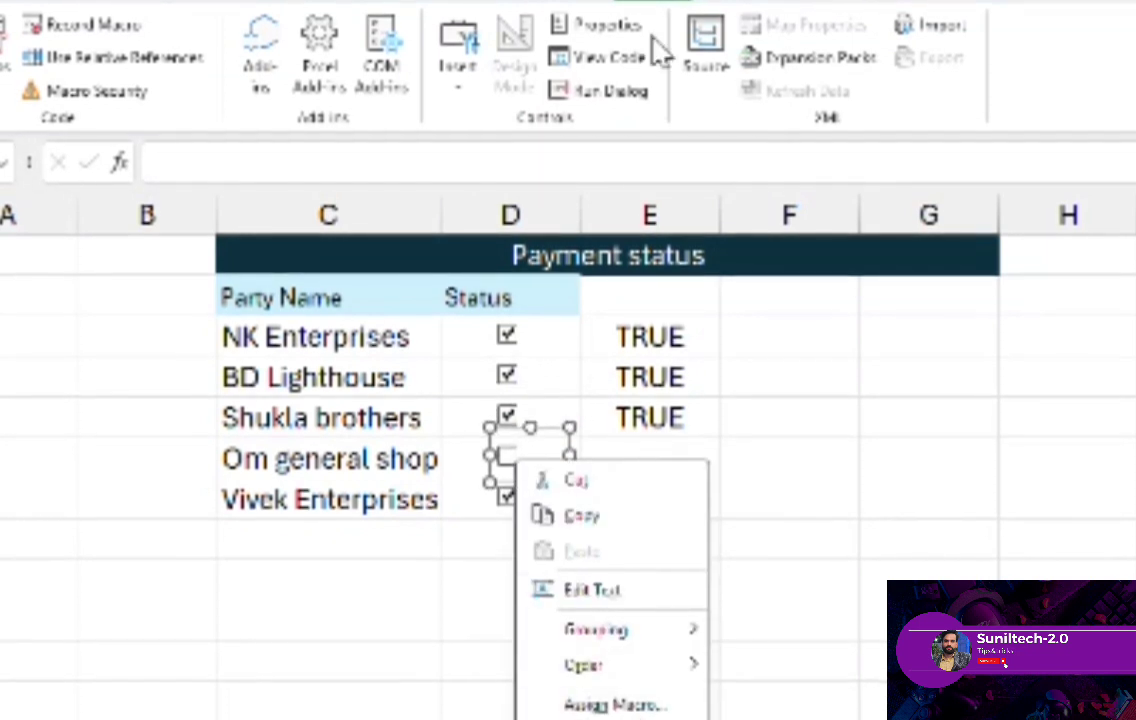
pyautogui.click(585, 27)
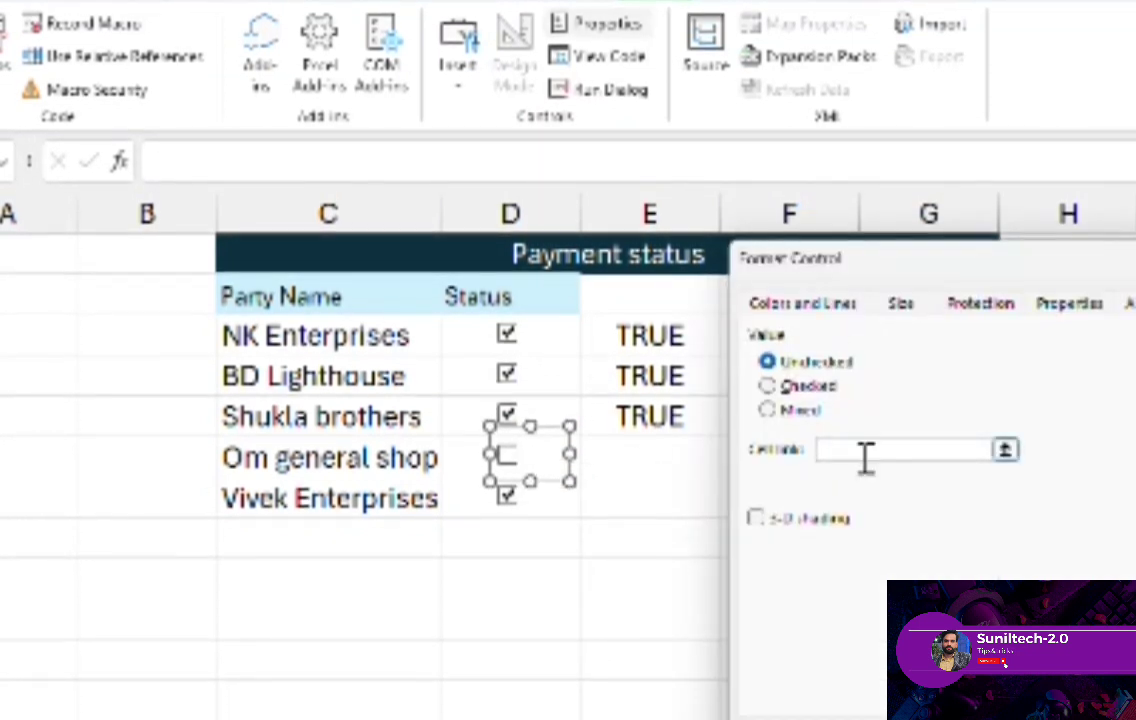
pyautogui.click(866, 452)
pyautogui.click(650, 457)
pyautogui.click(1110, 692)
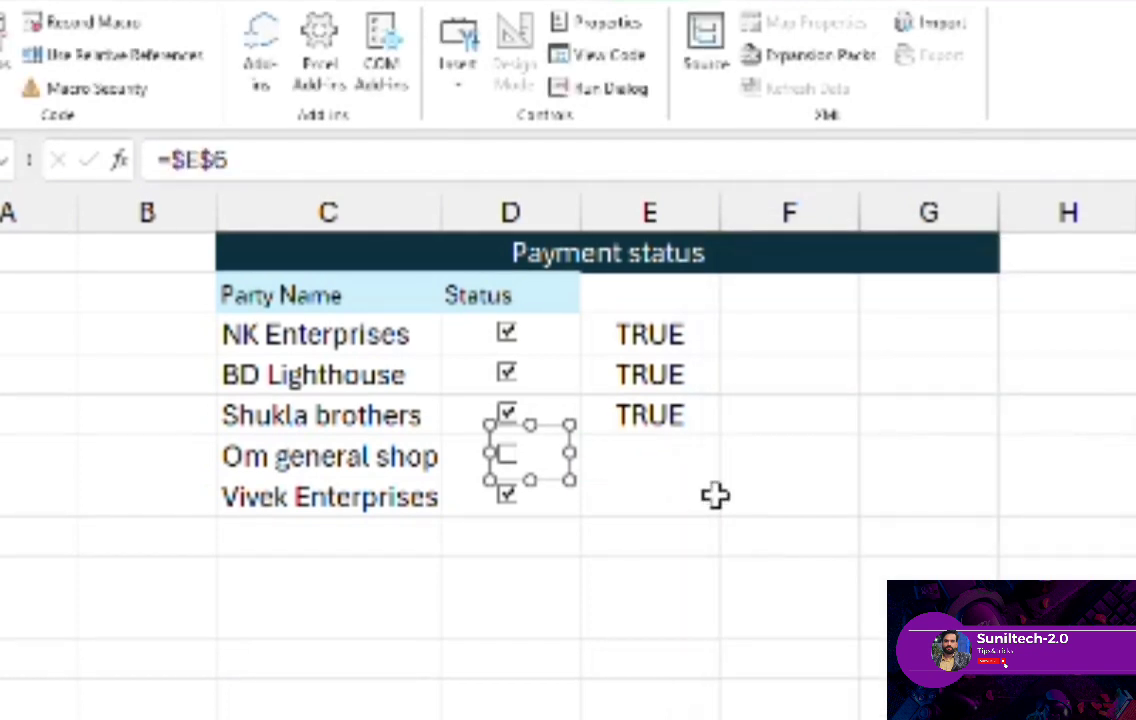
# - Link the Vivek Enterprises checkbox to cell E7 and tick the Om general shop checkbox
pyautogui.rightClick(510, 500)
pyautogui.click(630, 21)
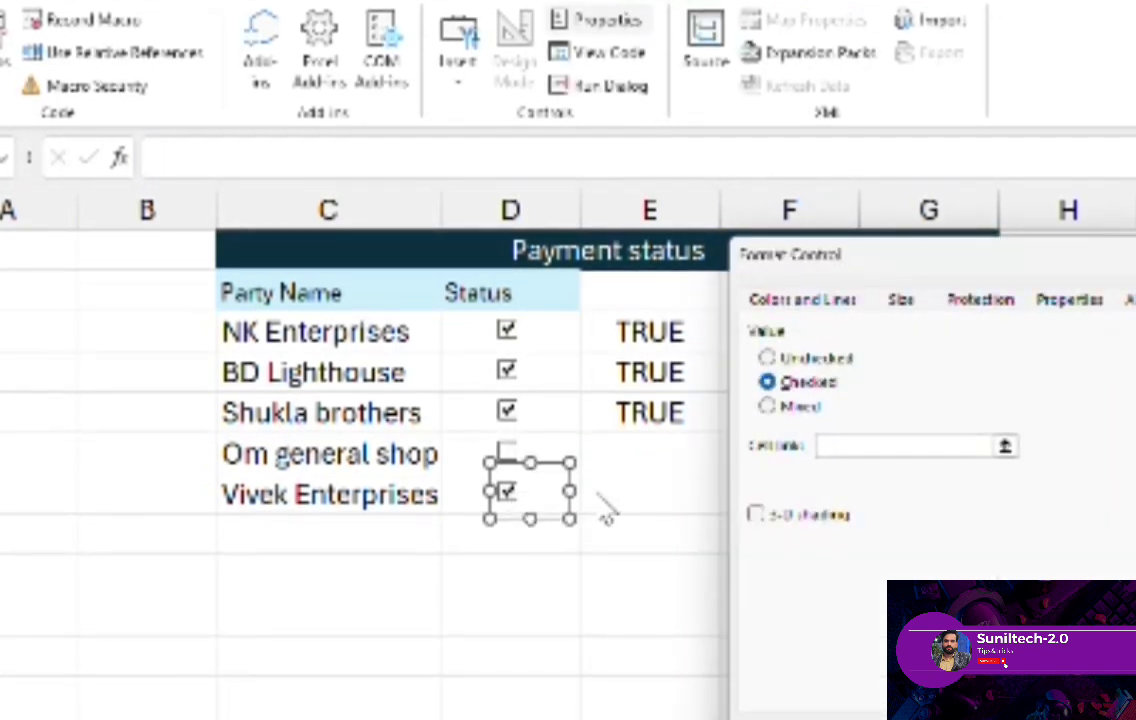
pyautogui.click(839, 451)
pyautogui.click(621, 495)
pyautogui.press('Return')
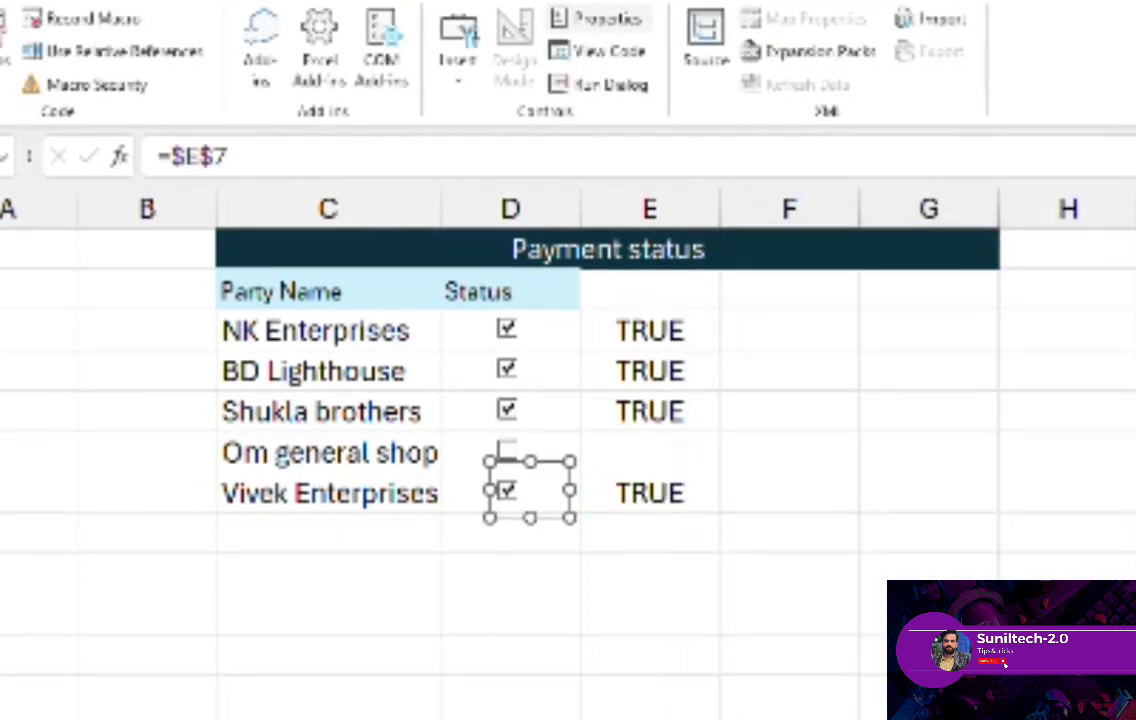
# - Test the linked cells by toggling the checkboxes, leaving only NK Enterprises and Shukla brothers unticked
pyautogui.rightClick(644, 536)
pyautogui.press('Escape')
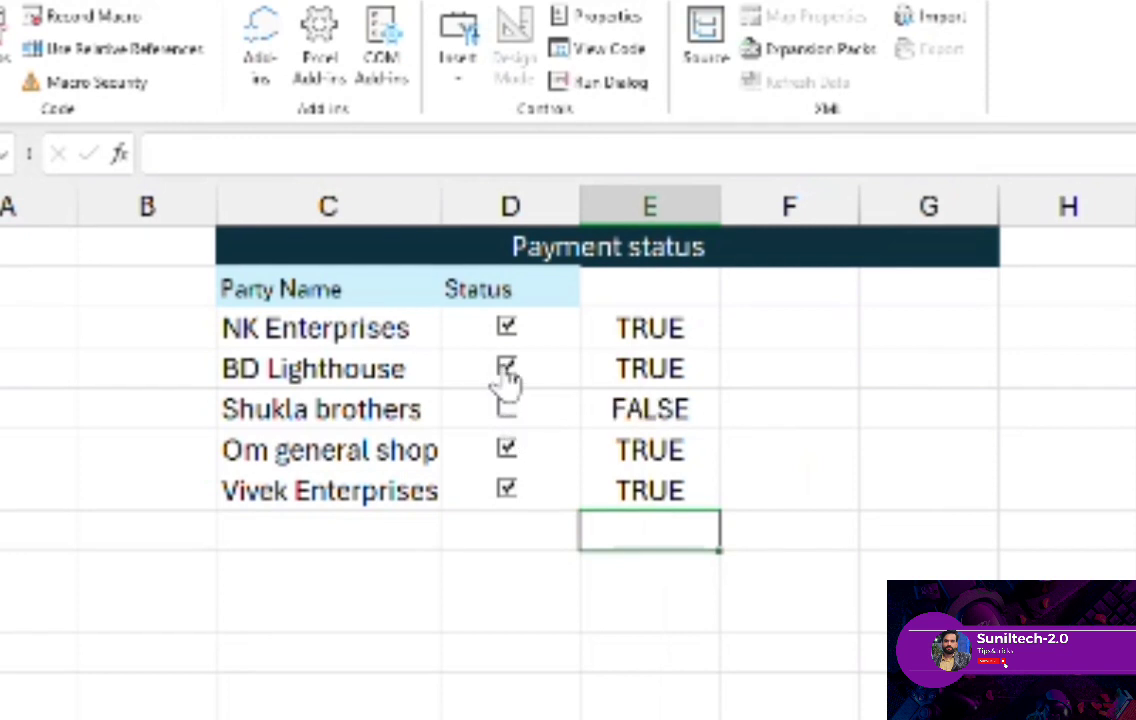
pyautogui.click(506, 370)
pyautogui.click(507, 370)
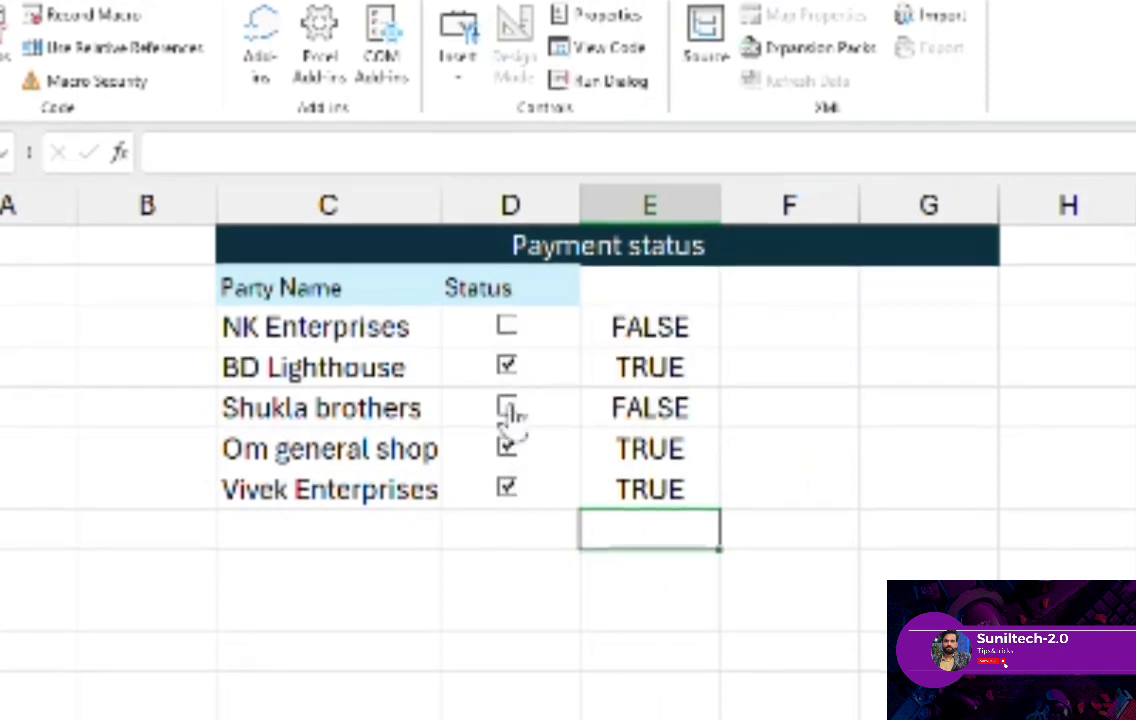
pyautogui.click(530, 540)
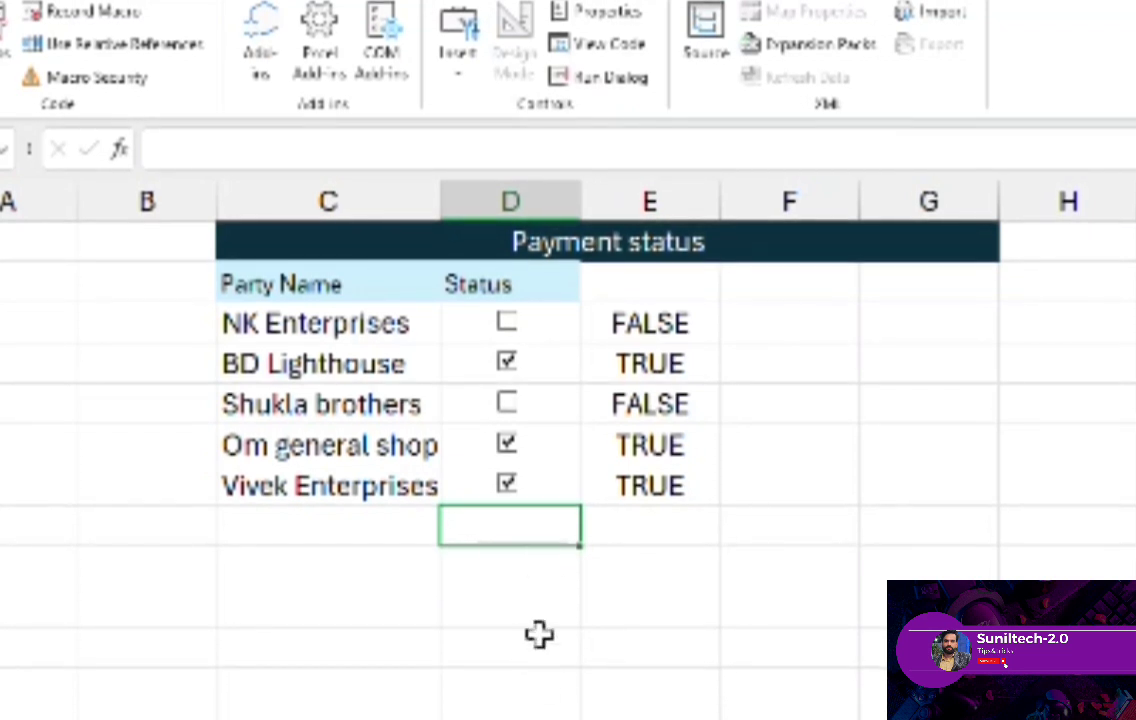
pyautogui.click(543, 577)
pyautogui.click(515, 487)
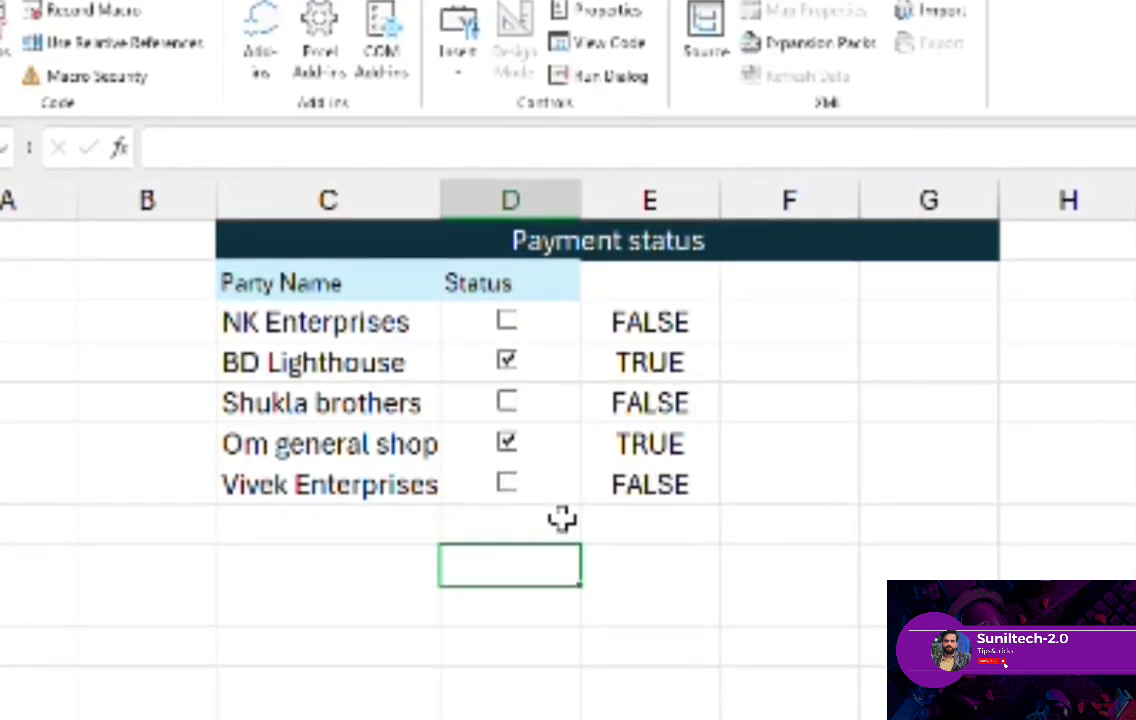
pyautogui.click(512, 486)
# - Enter the labels Done in D8 and Total in D9 below the Status checkboxes
pyautogui.click(560, 523)
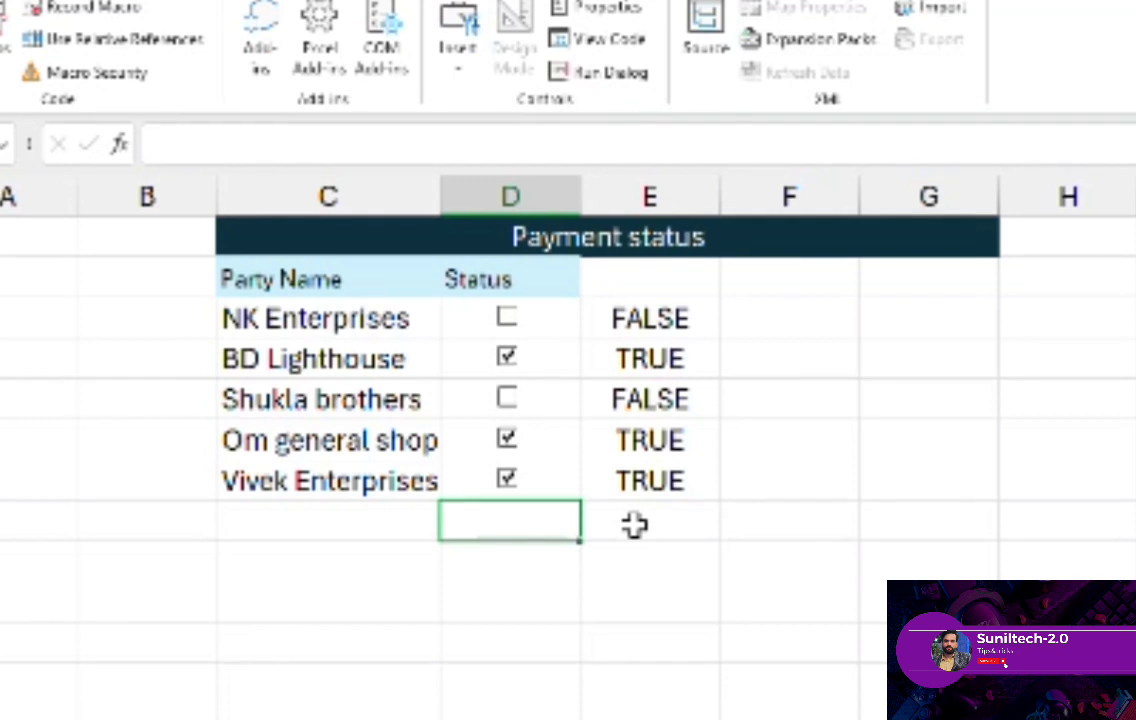
pyautogui.write('d')
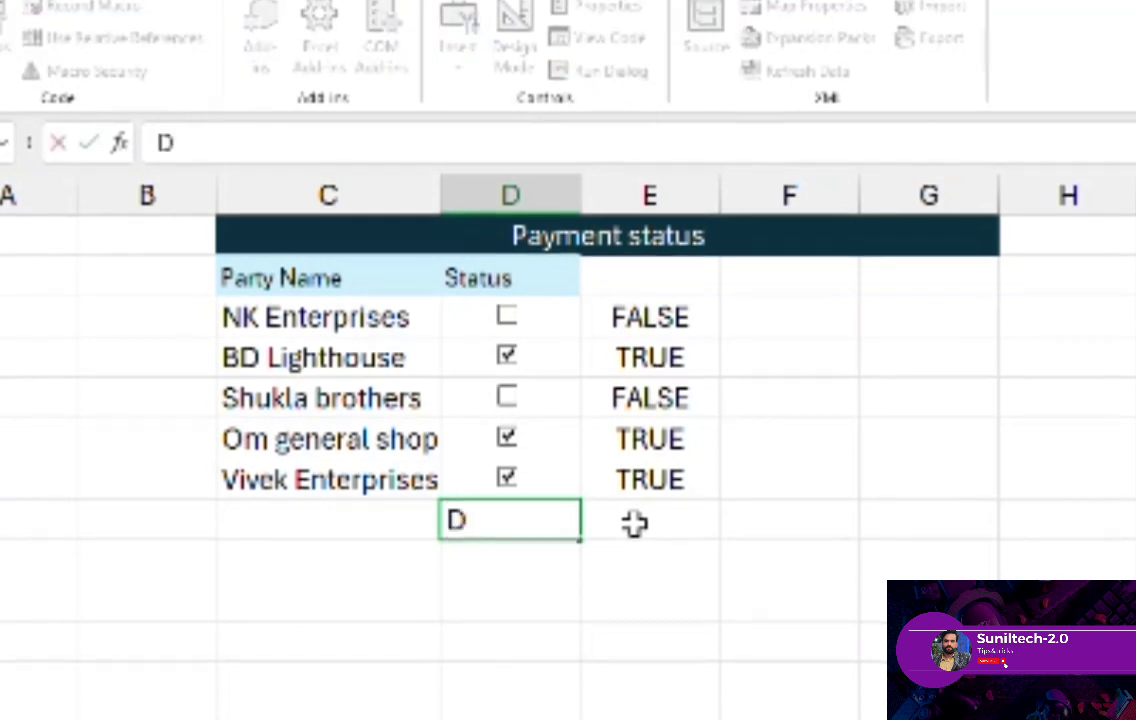
pyautogui.write('one')
pyautogui.press('Return')
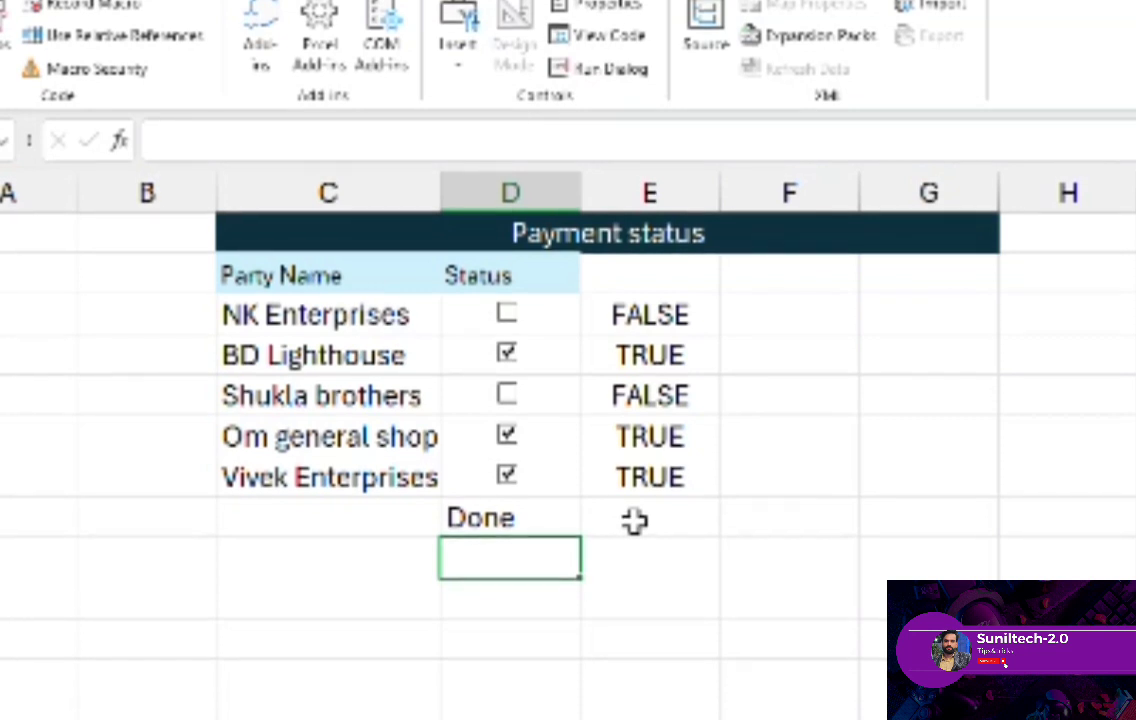
pyautogui.write('Total')
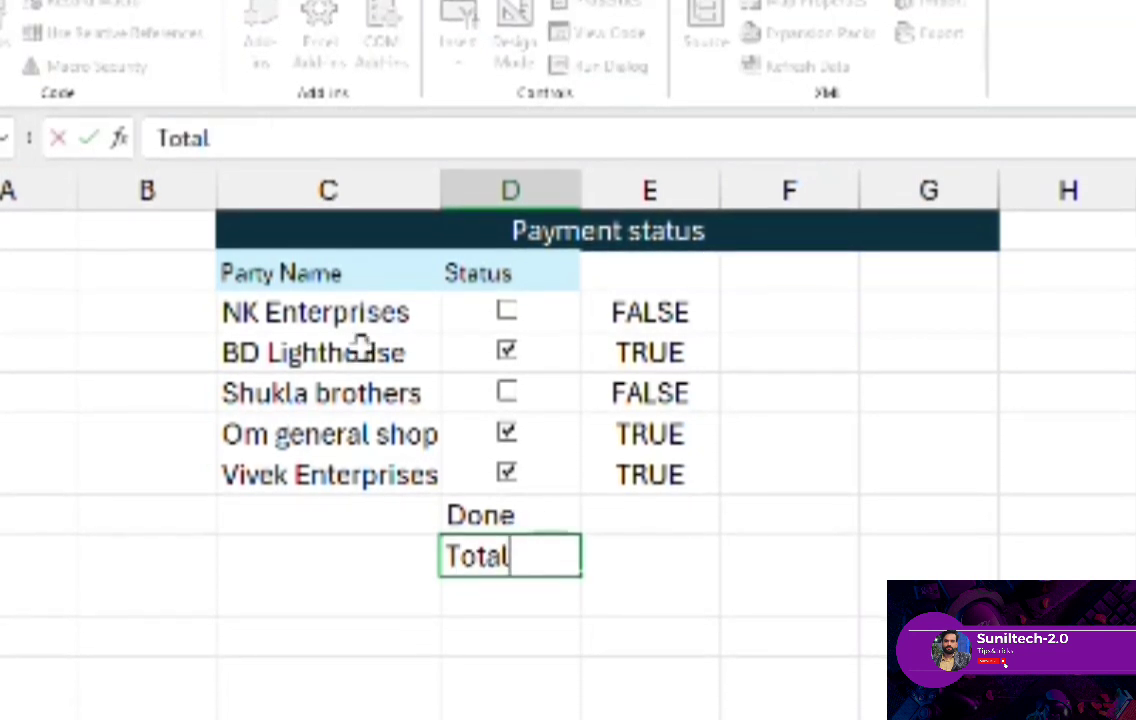
# - Set the font size of the Done and Total labels to 11
pyautogui.click(4, 2)
pyautogui.click(233, 9)
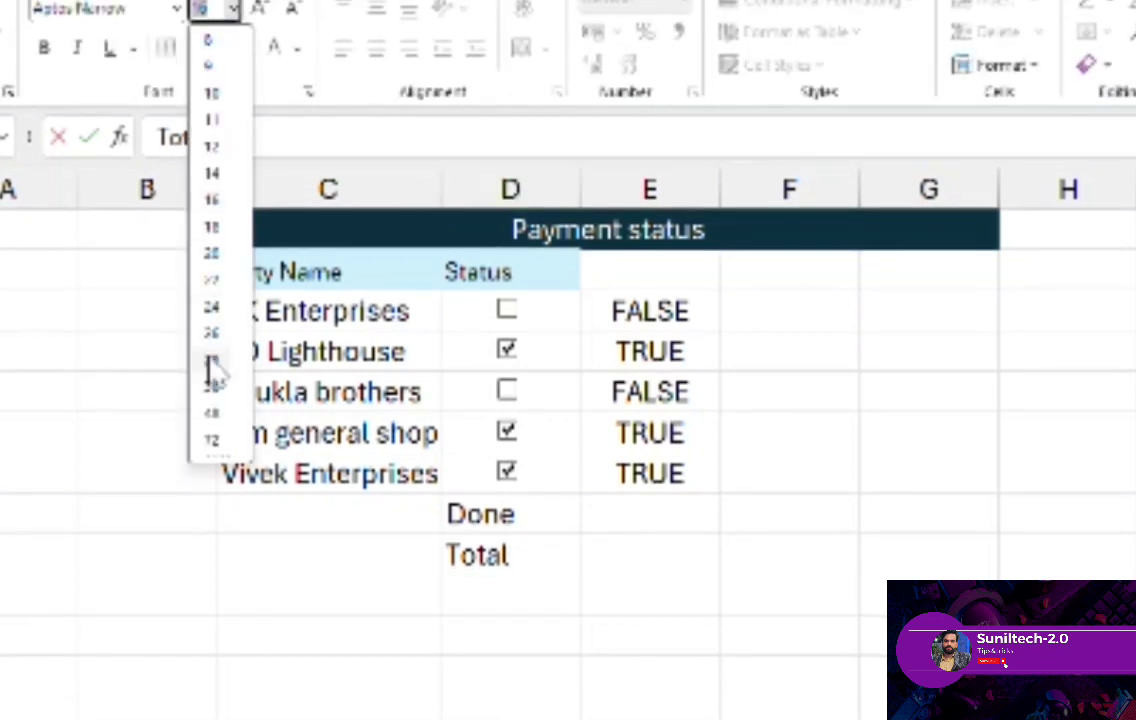
pyautogui.click(522, 512)
pyautogui.click(505, 515)
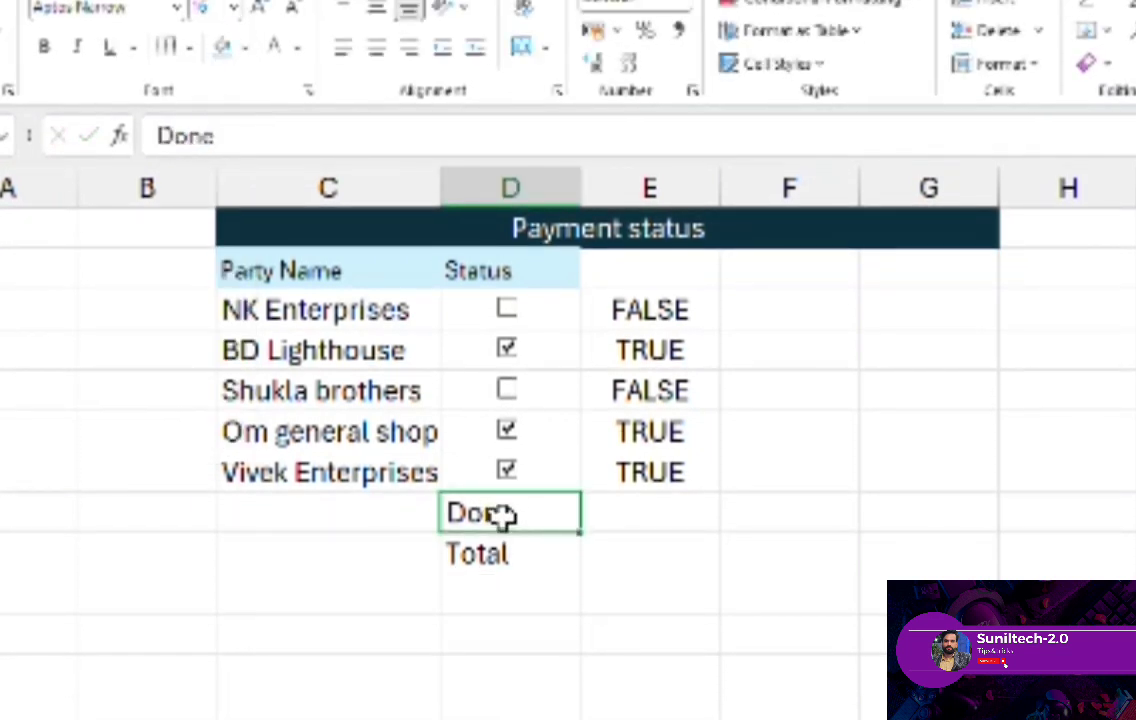
pyautogui.click(233, 9)
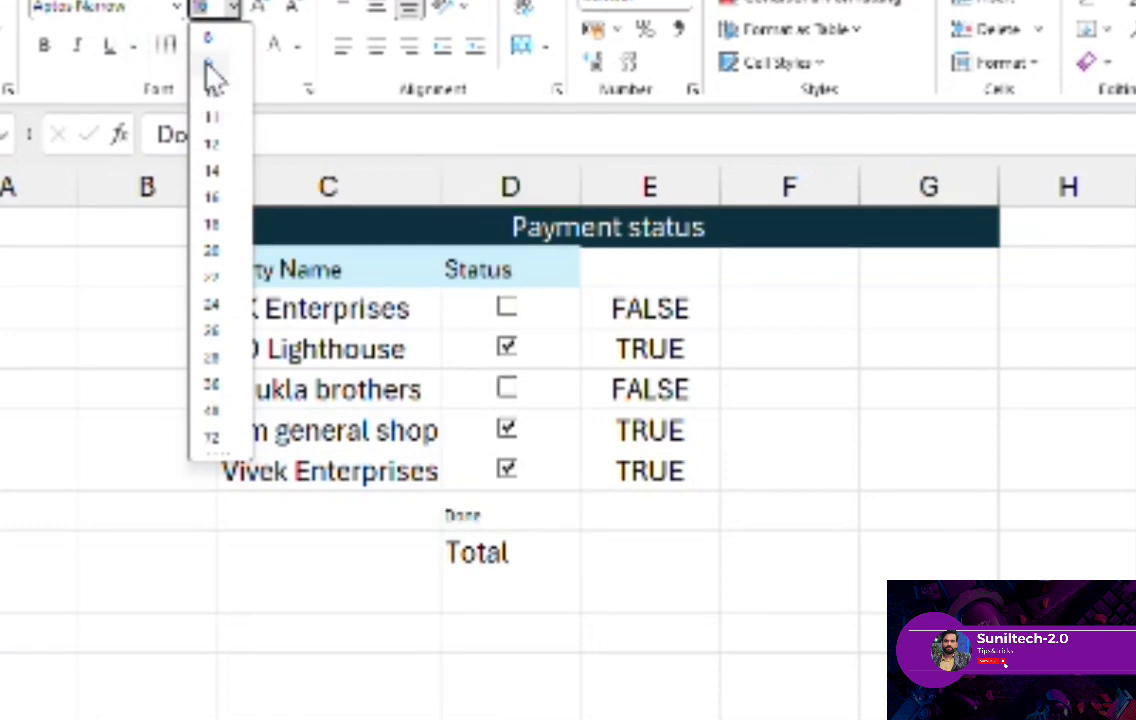
pyautogui.click(212, 117)
pyautogui.click(498, 550)
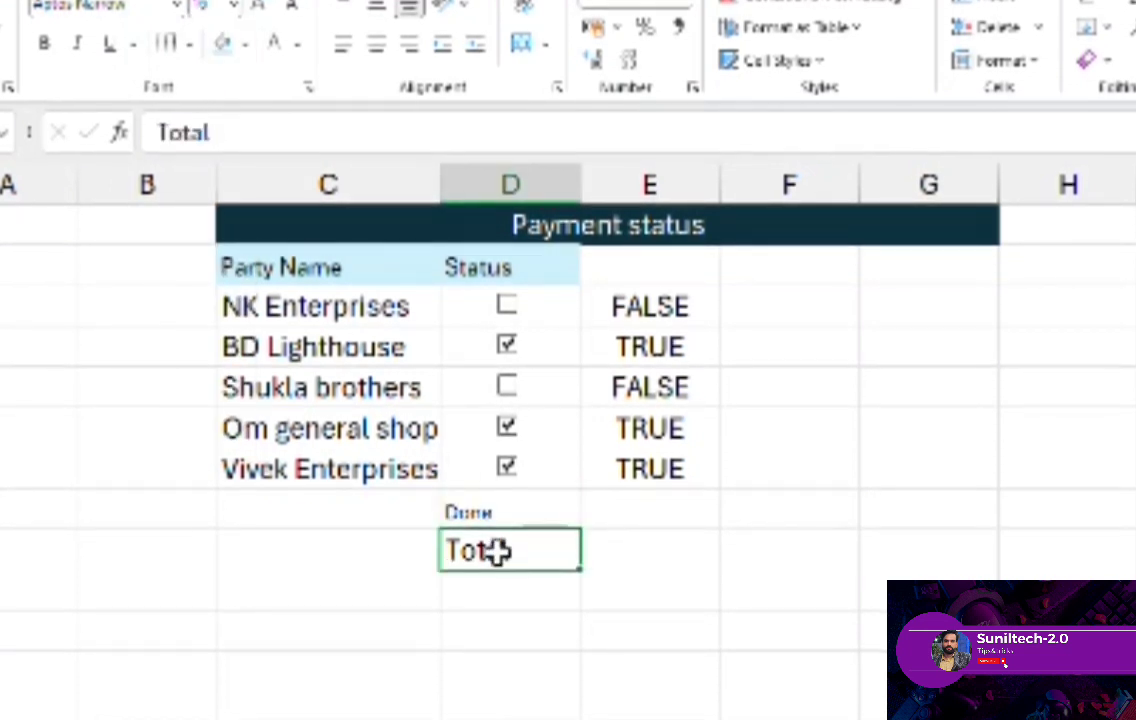
pyautogui.click(233, 9)
pyautogui.click(222, 117)
# - Enter the formula =E3+E4+E5+E6+E7 in E8 beside Done and the value 5 in E9 beside Total
pyautogui.click(665, 512)
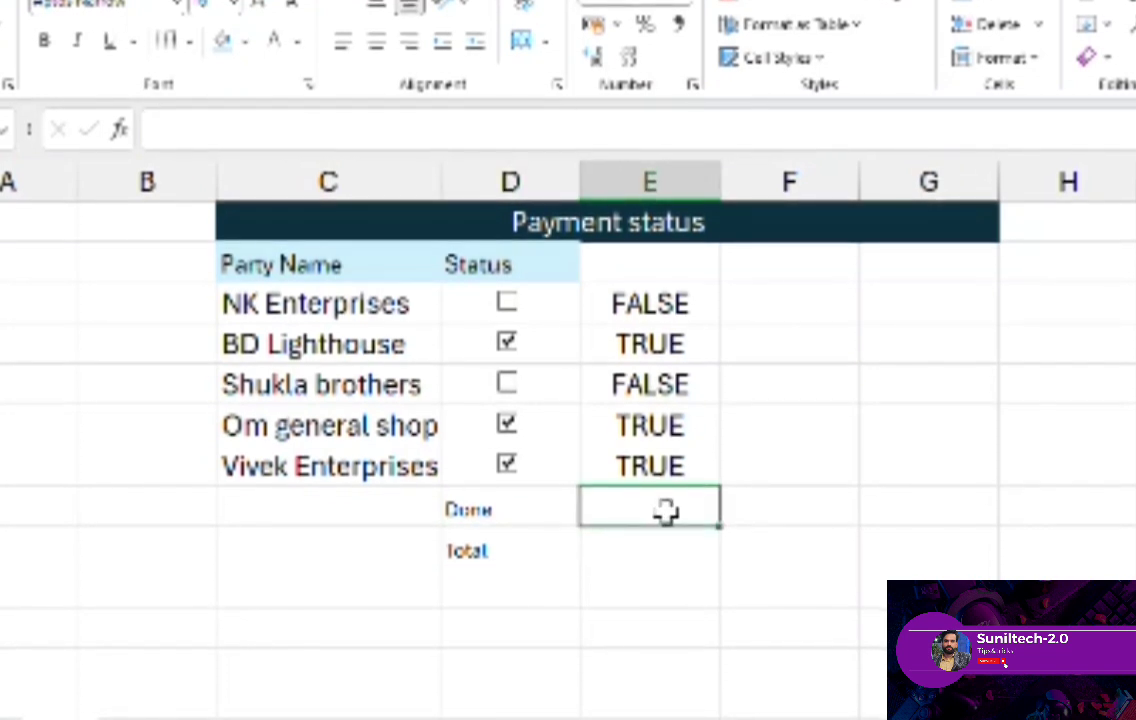
pyautogui.write('=')
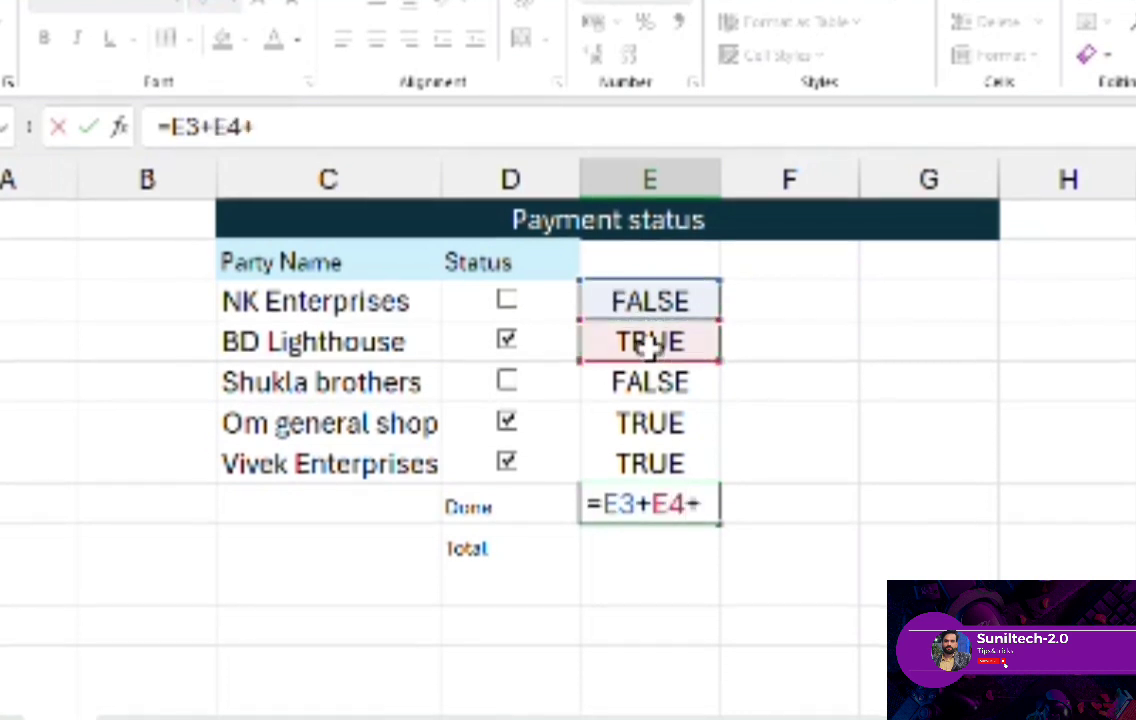
pyautogui.click(660, 420)
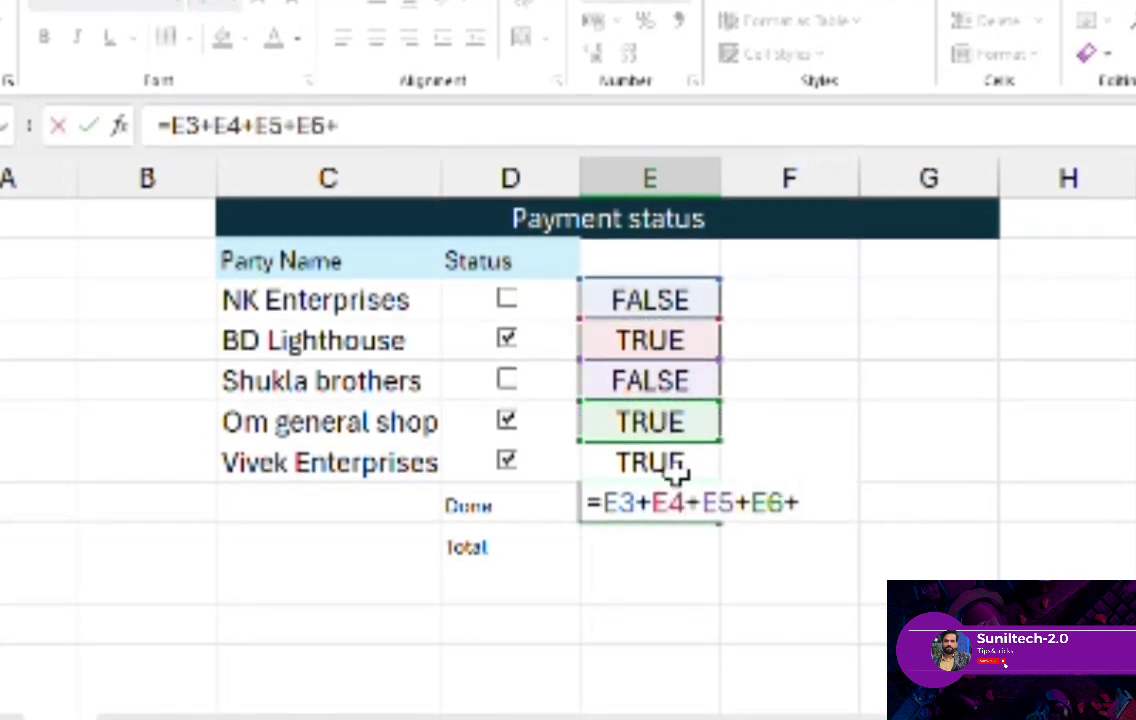
pyautogui.write('+')
pyautogui.click(674, 468)
pyautogui.press('Return')
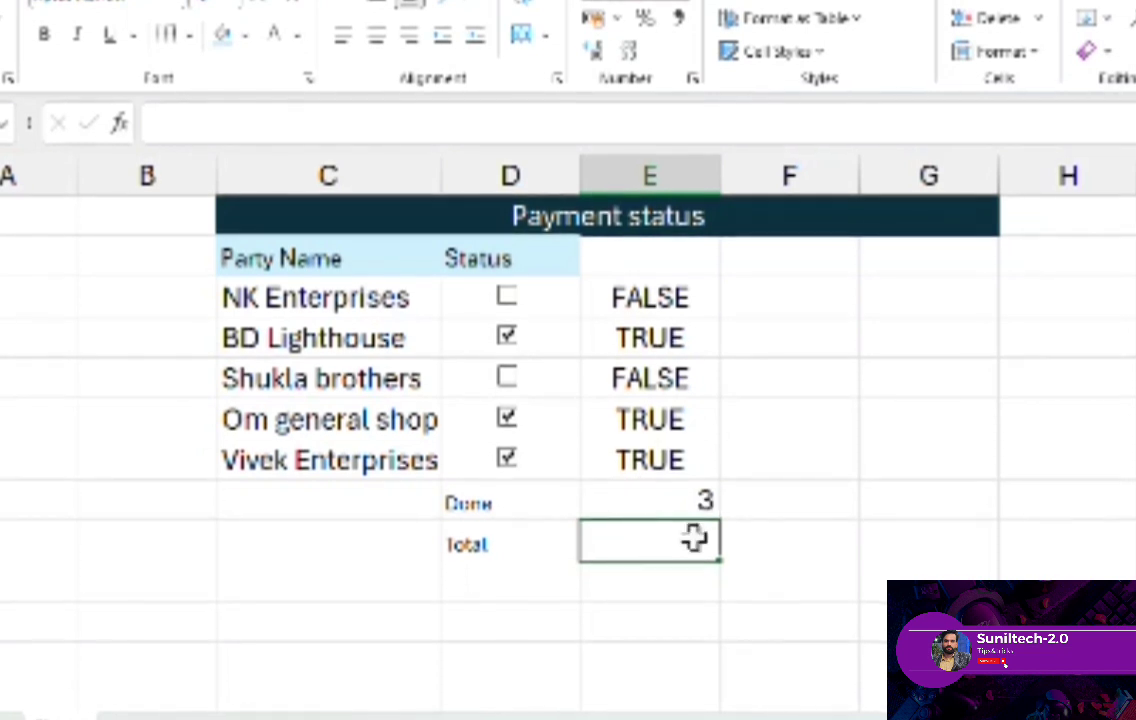
pyautogui.write('5')
pyautogui.press('Return')
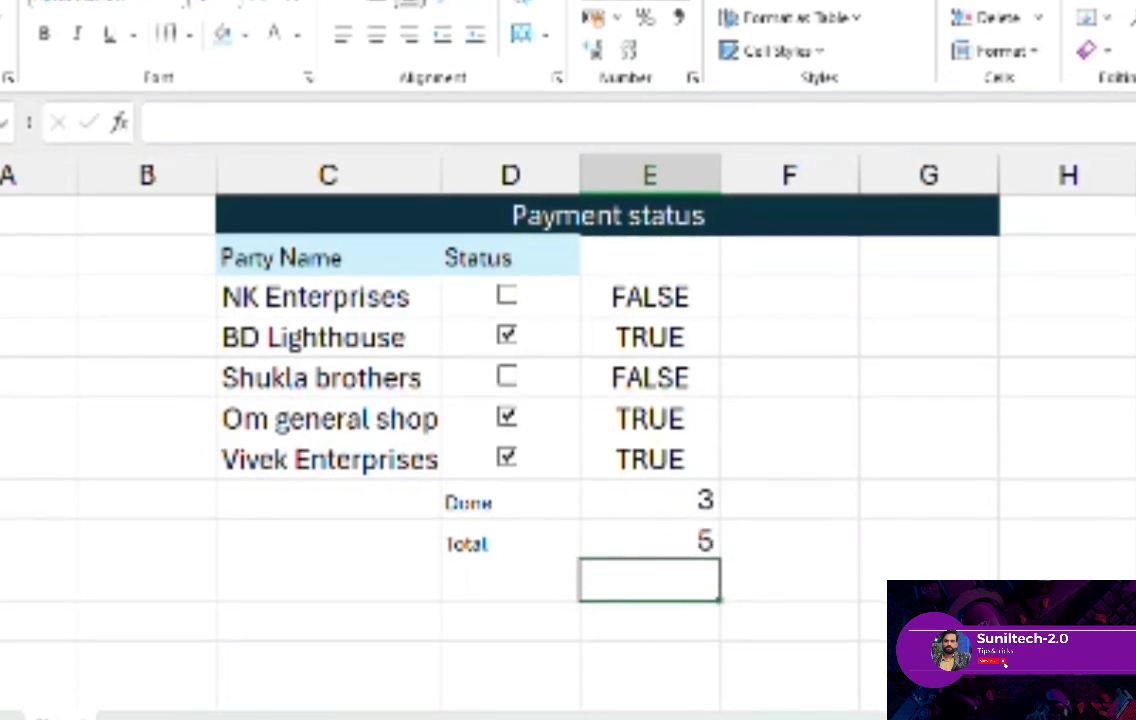
# - Insert a doughnut chart from the Done and Total labels and values in D8:E9
pyautogui.click(695, 166)
pyautogui.click(819, 333)
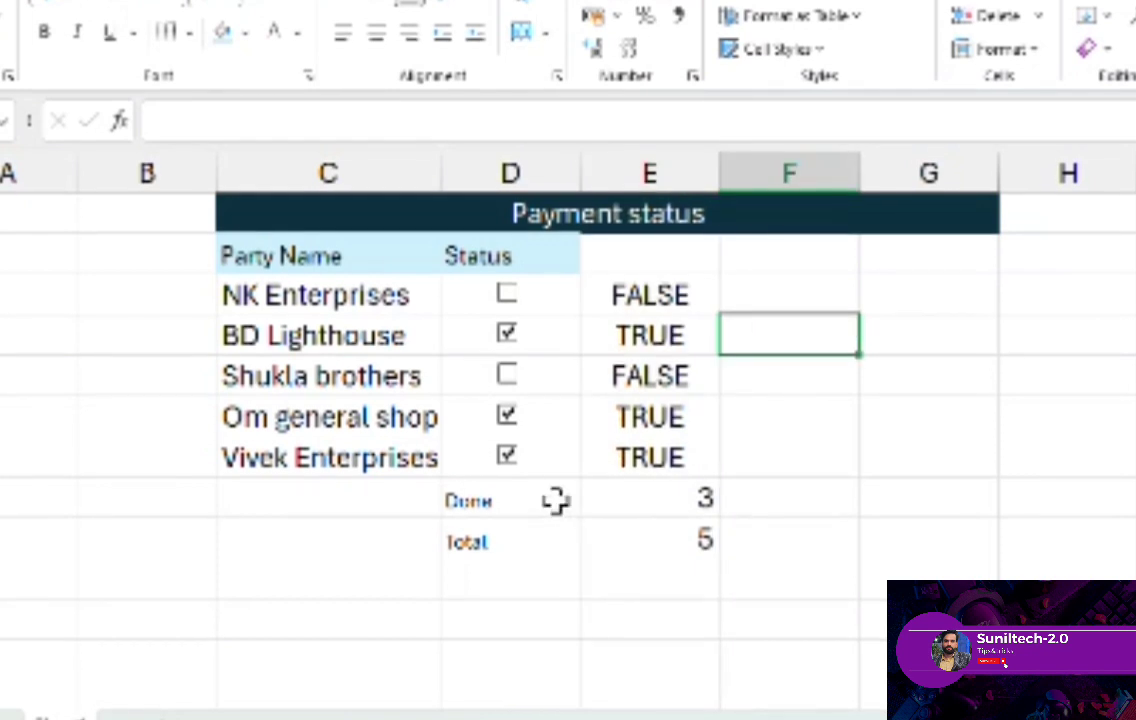
pyautogui.moveTo(553, 502); pyautogui.dragTo(665, 524)
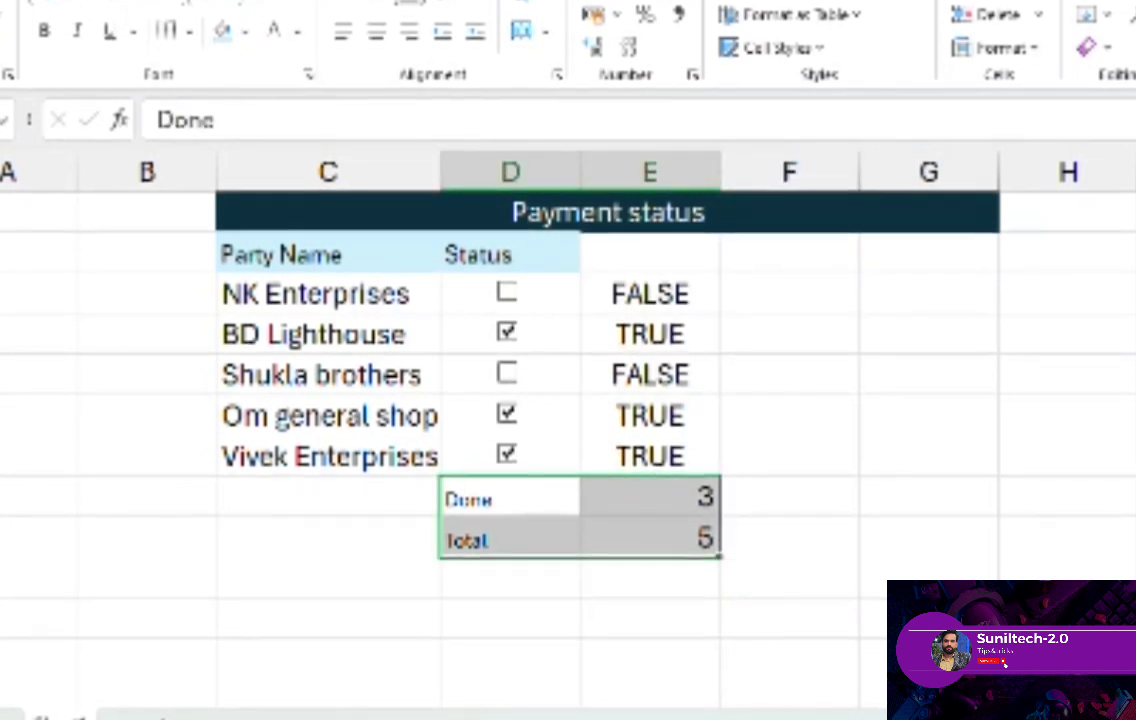
pyautogui.click(372, 2)
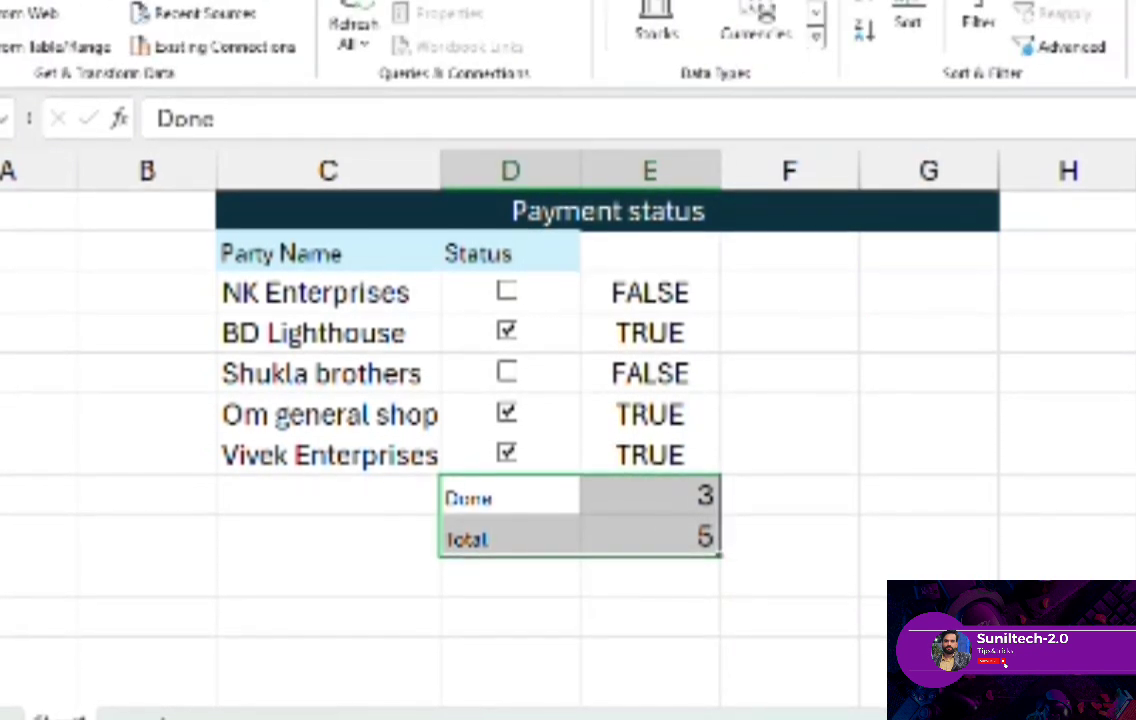
pyautogui.click(490, 2)
pyautogui.click(430, 2)
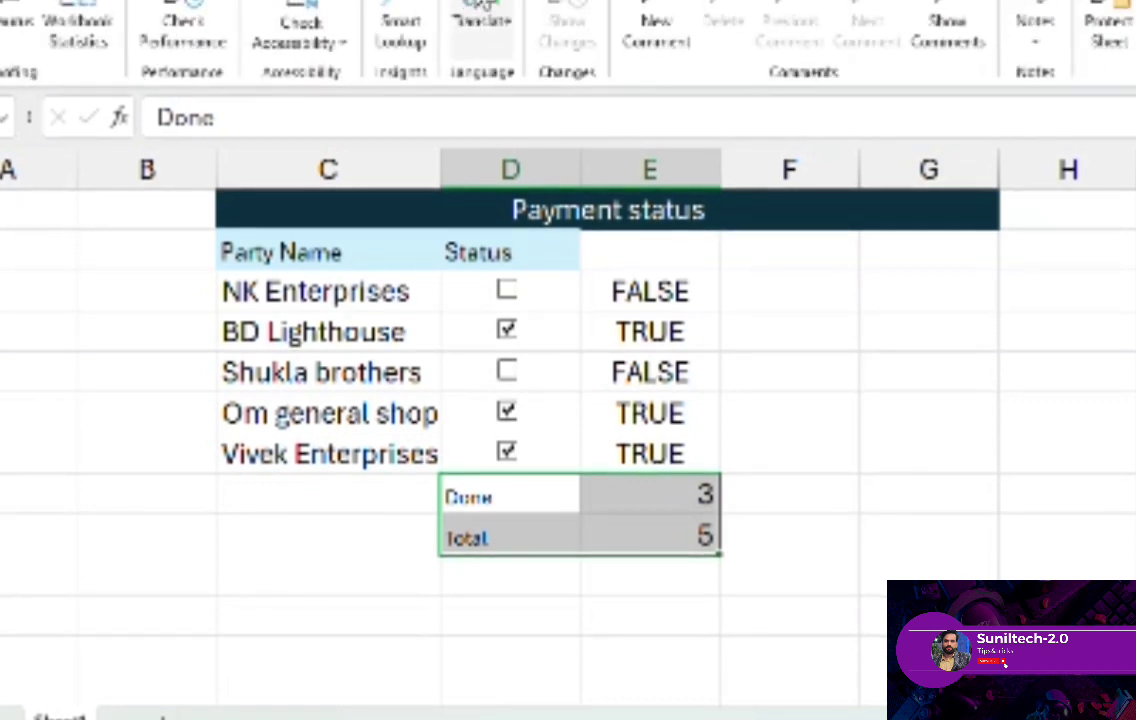
pyautogui.click(307, 2)
pyautogui.click(230, 2)
pyautogui.click(155, 2)
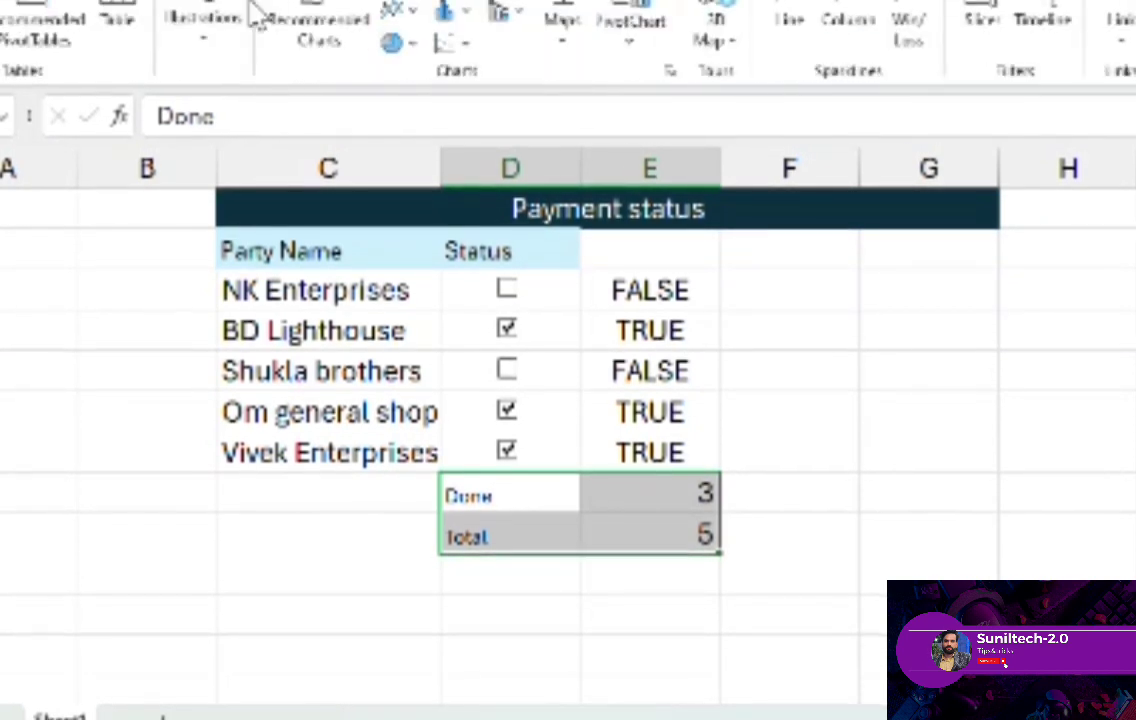
pyautogui.click(98, 2)
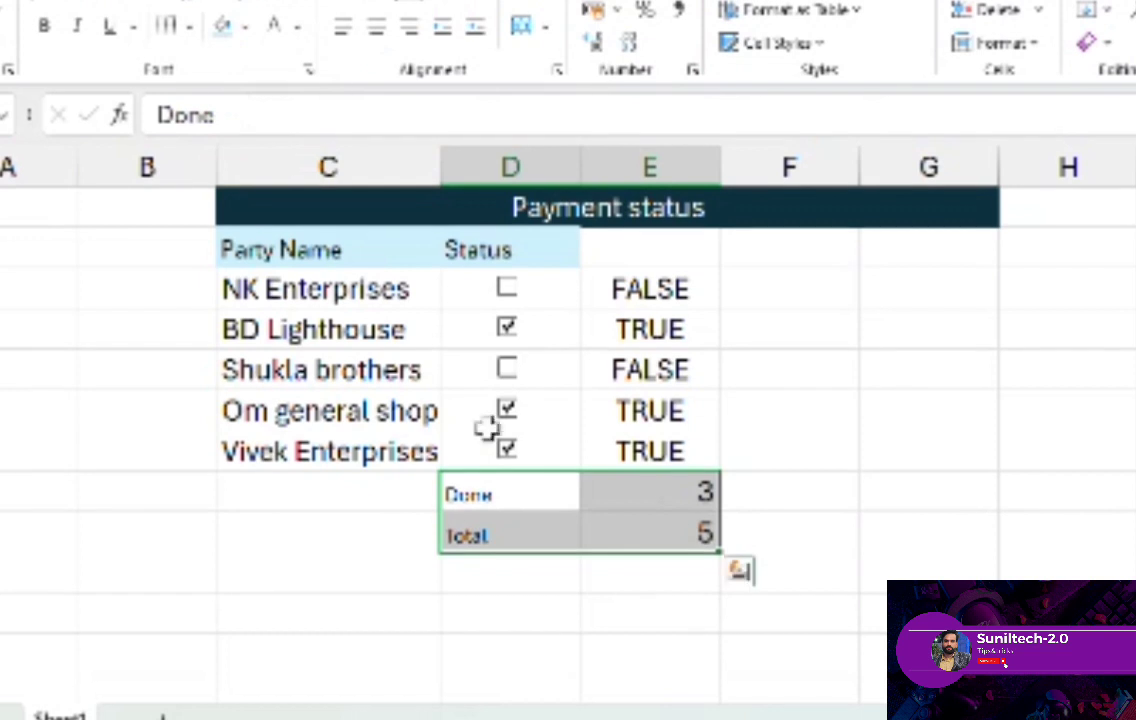
pyautogui.click(155, 2)
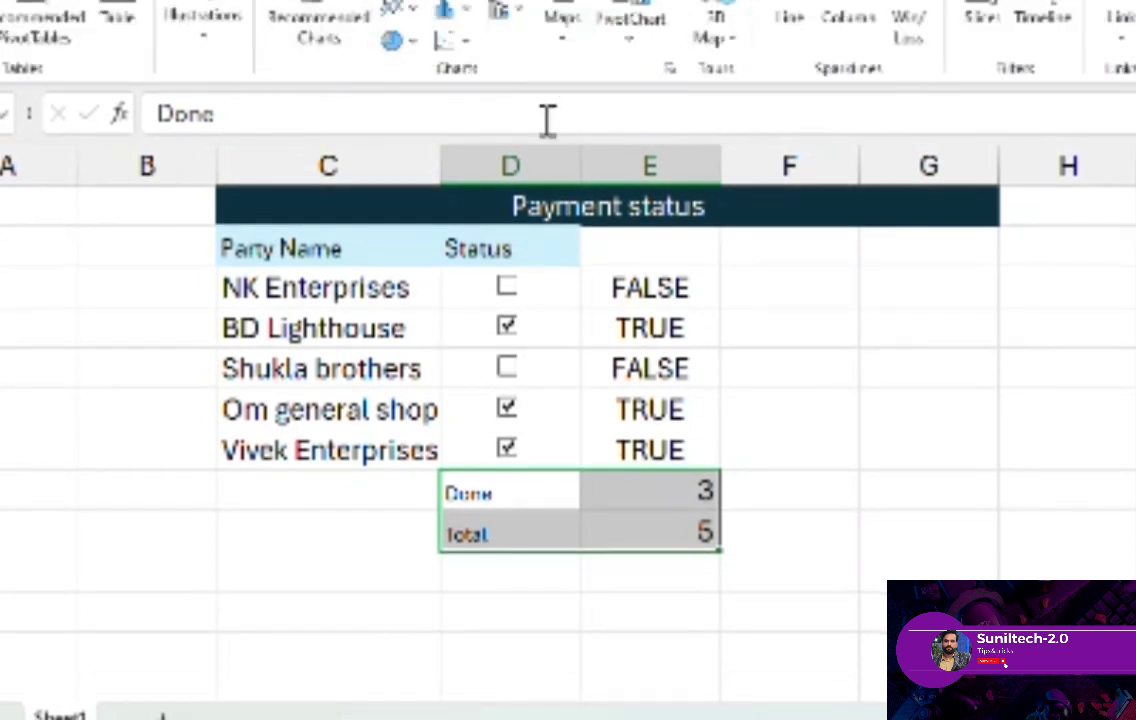
pyautogui.click(393, 40)
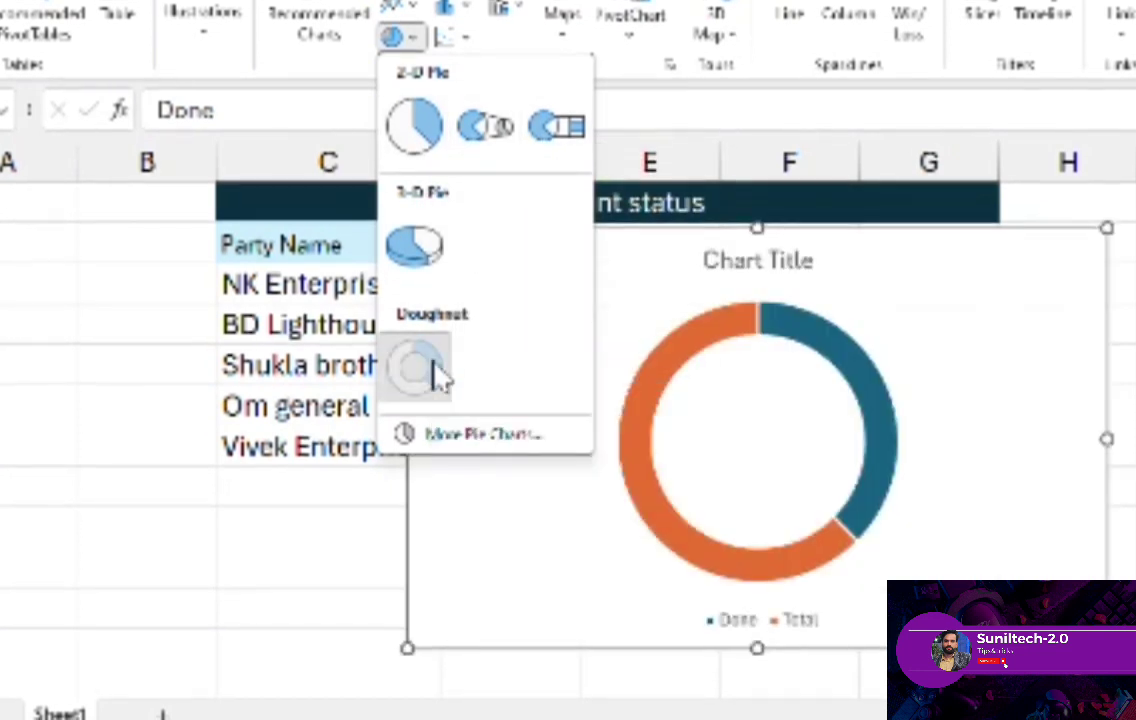
pyautogui.click(437, 372)
# - Move and shrink the doughnut chart so it starts beside the Status column, directly below the Payment status title
pyautogui.moveTo(920, 284); pyautogui.dragTo(1008, 251)
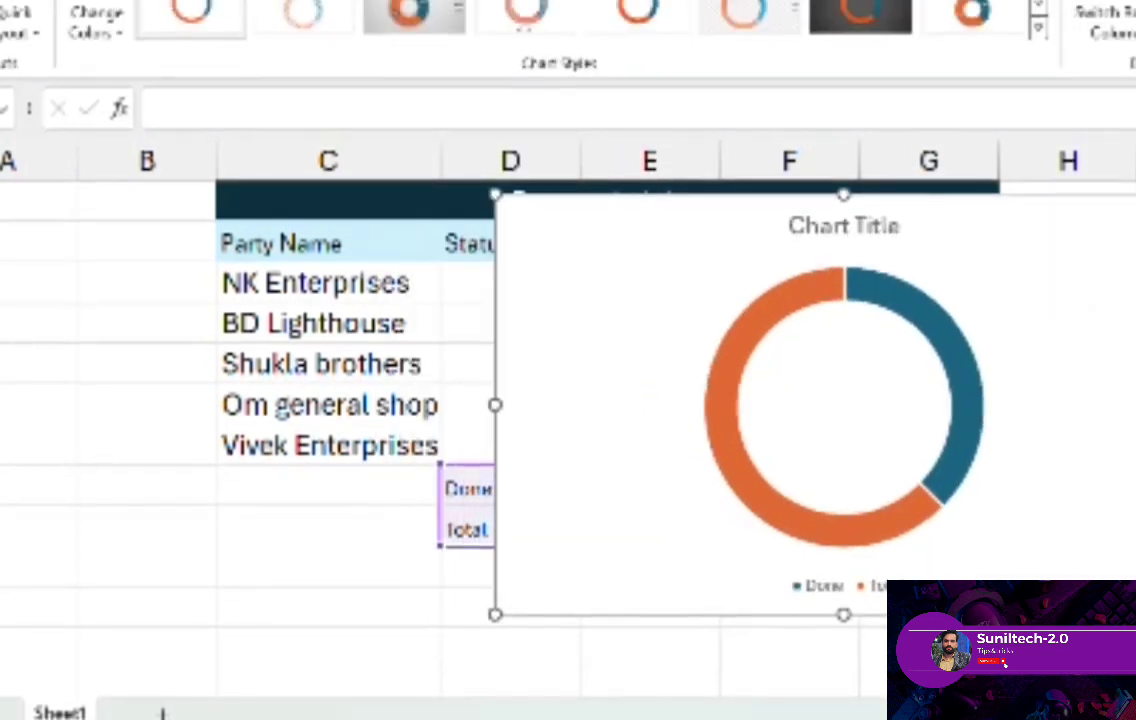
pyautogui.moveTo(1135, 404); pyautogui.dragTo(1052, 404)
pyautogui.moveTo(490, 185); pyautogui.dragTo(581, 248)
pyautogui.moveTo(677, 312)
pyautogui.mouseDown()
pyautogui.moveTo(685, 208)
pyautogui.moveTo(784, 287)
pyautogui.moveTo(680, 274)
pyautogui.moveTo(680, 291)
pyautogui.mouseUp()
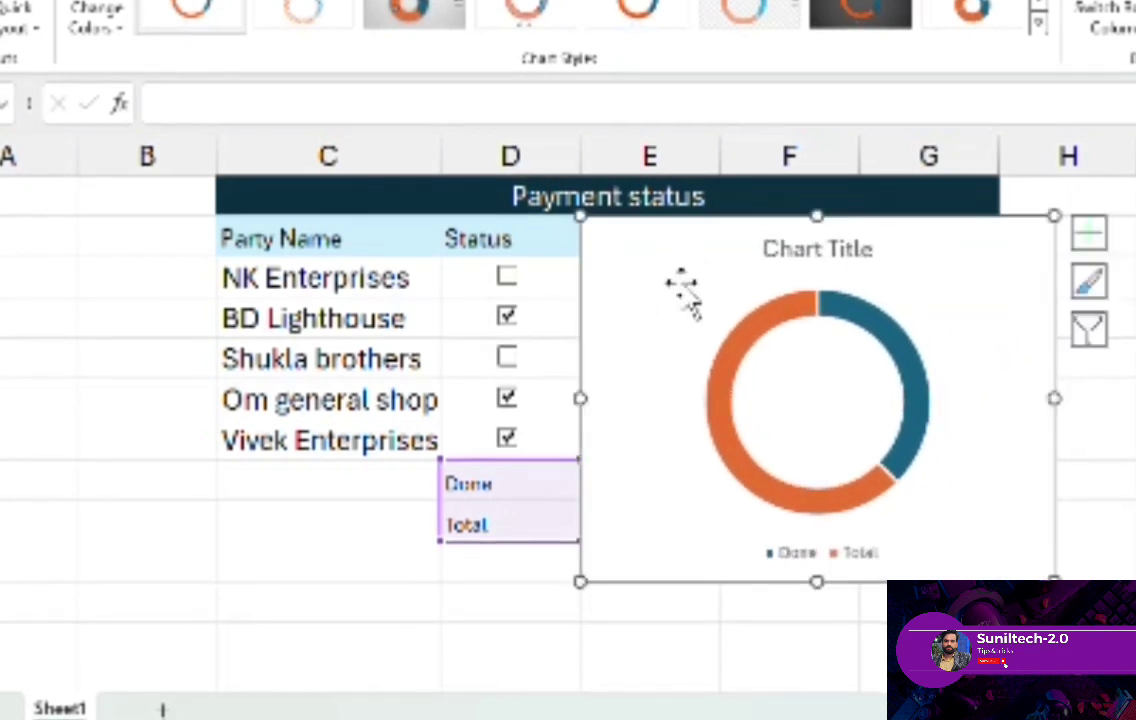
# - Apply the solid teal style with percentage labels to the chart and shrink it to fit beside the party rows, above Done and Total
pyautogui.click(1090, 281)
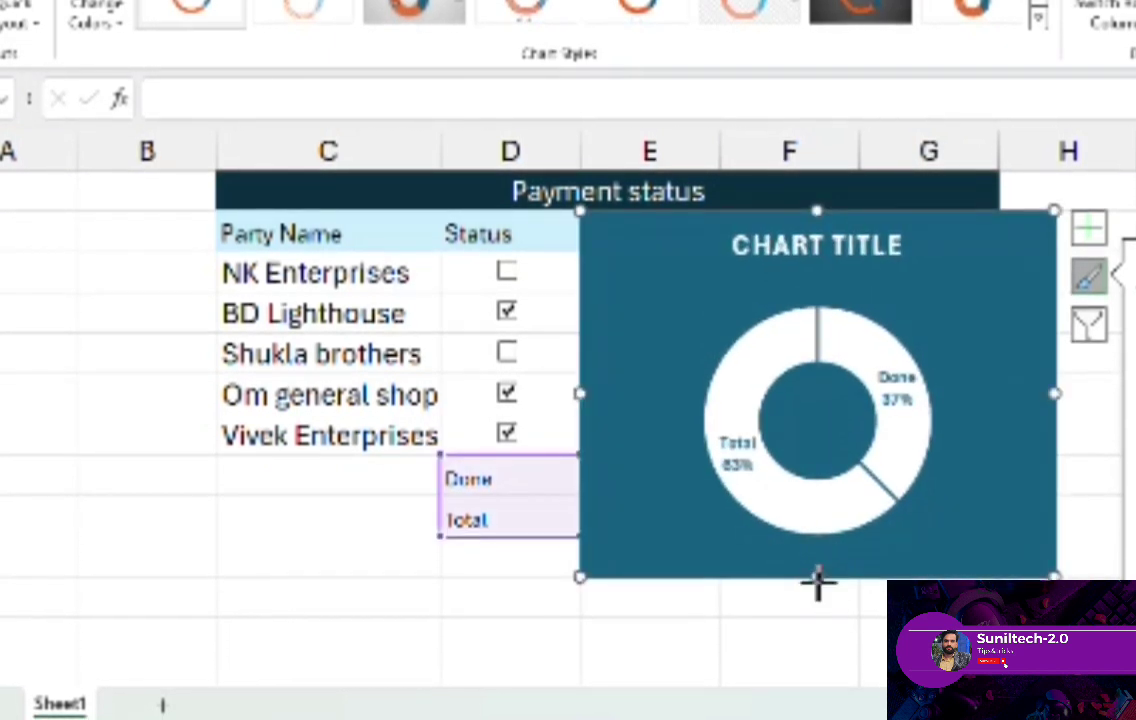
pyautogui.moveTo(817, 579); pyautogui.dragTo(825, 529)
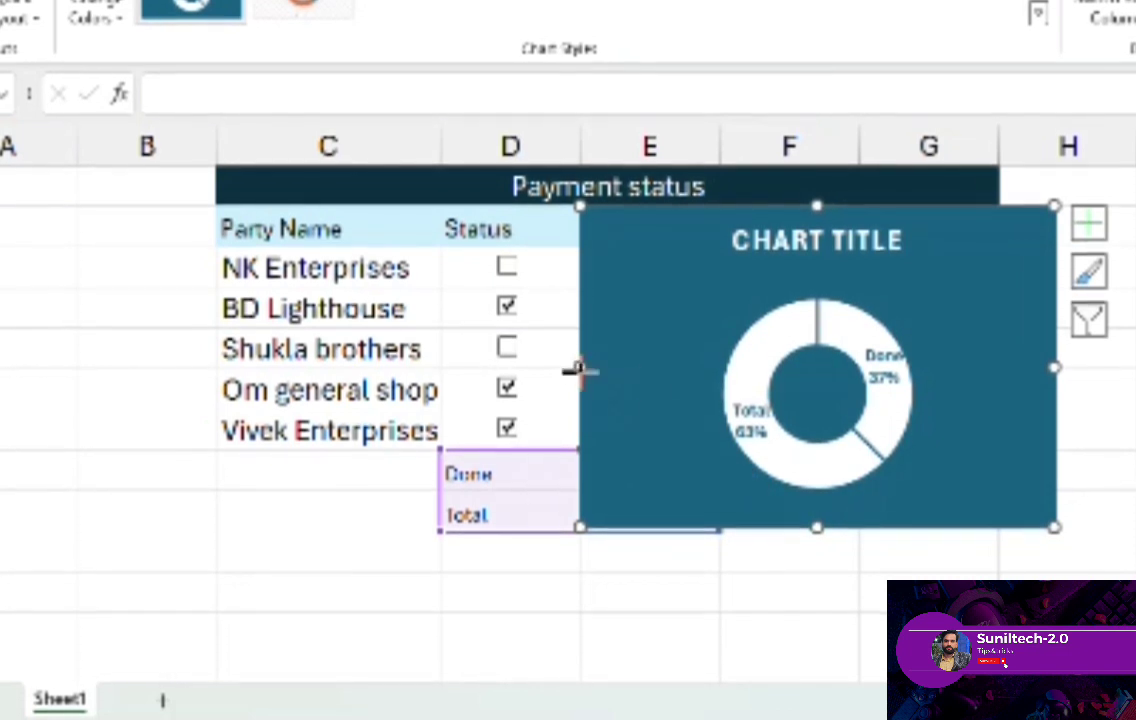
pyautogui.moveTo(579, 370); pyautogui.dragTo(731, 360)
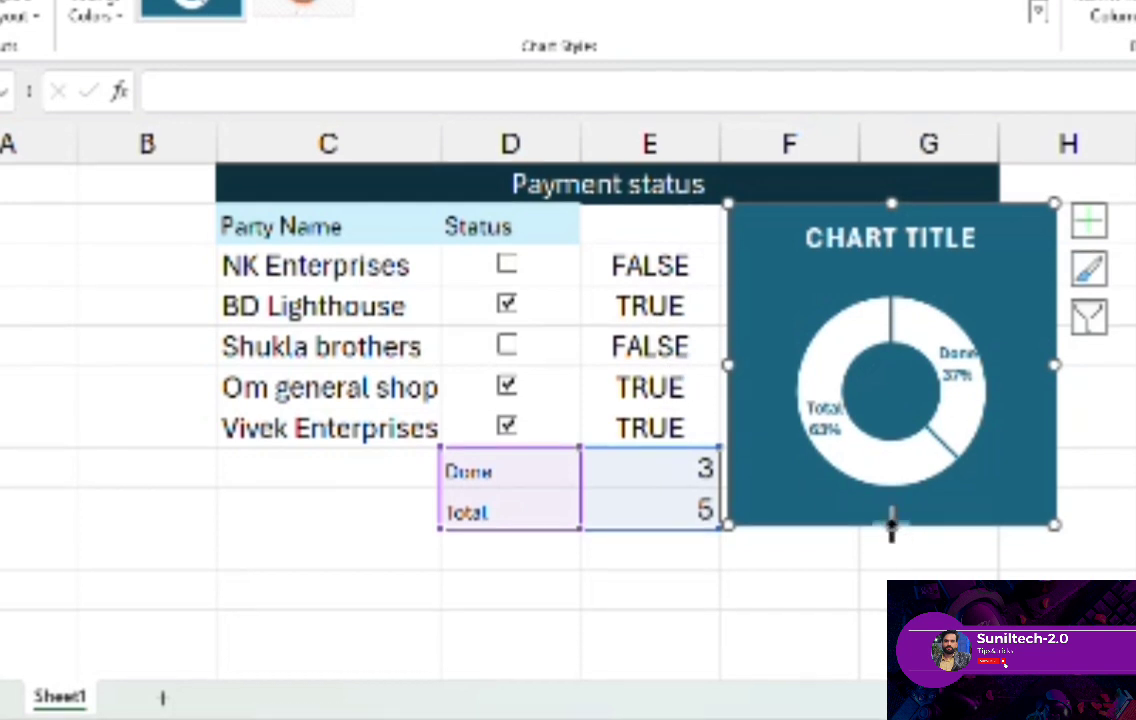
pyautogui.moveTo(891, 525); pyautogui.dragTo(880, 415)
pyautogui.moveTo(822, 328); pyautogui.dragTo(676, 322)
pyautogui.moveTo(738, 413); pyautogui.dragTo(738, 441)
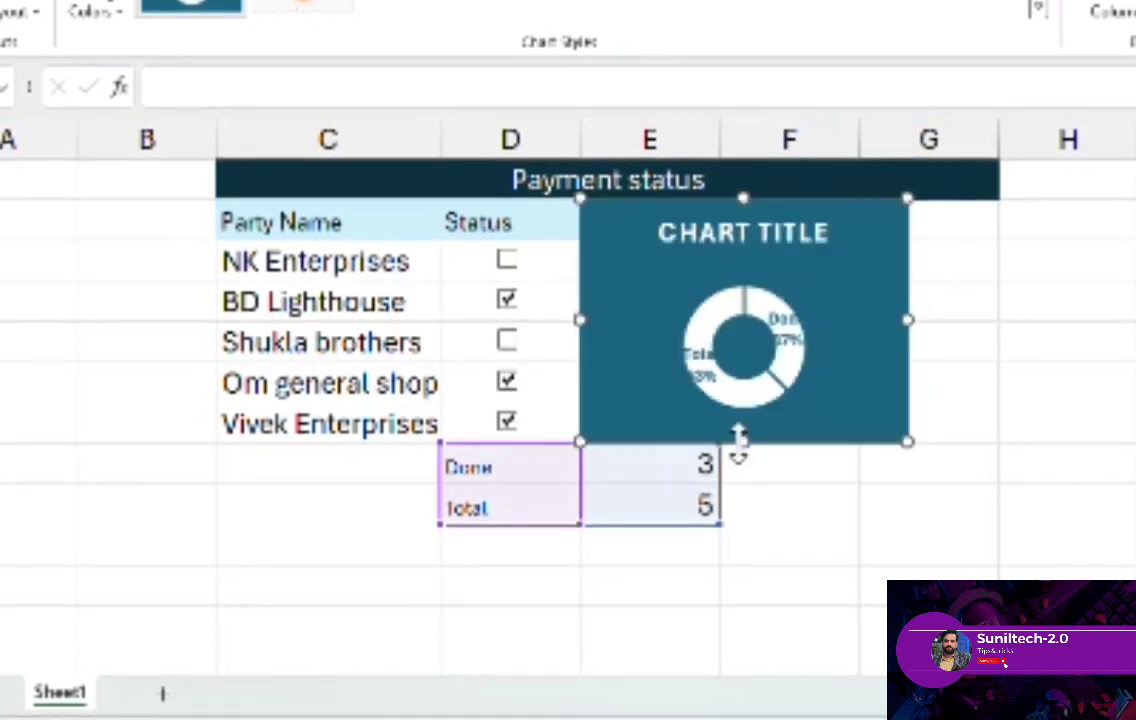
pyautogui.click(1055, 340)
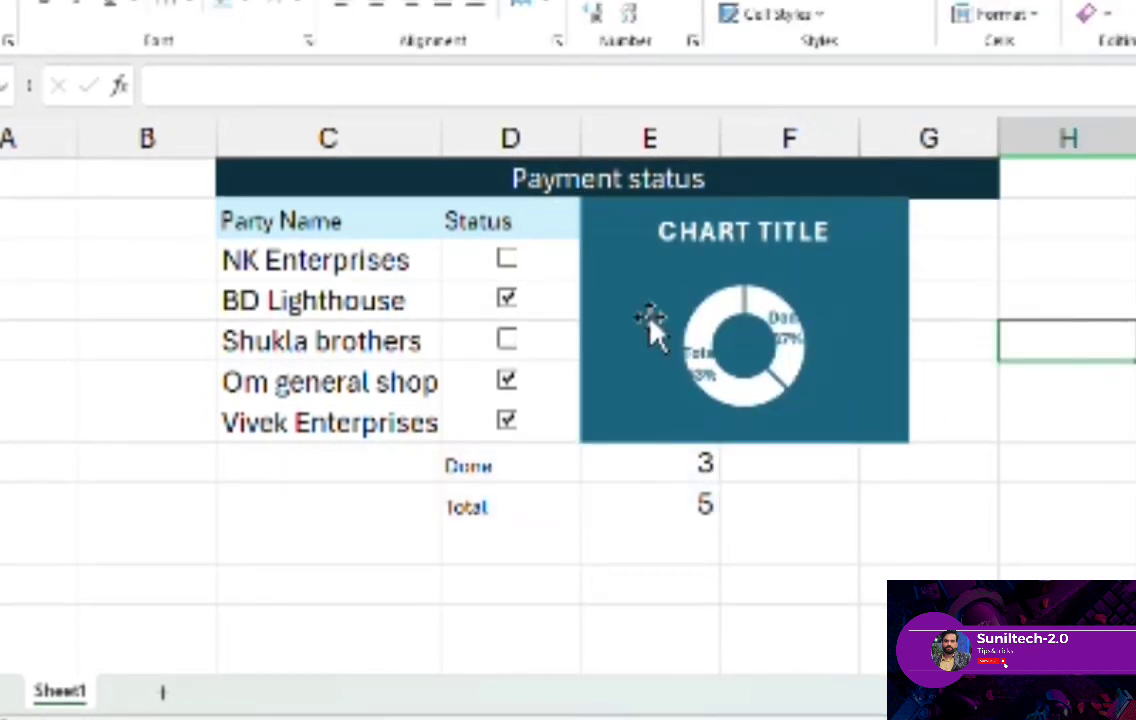
# - Test the chart by toggling the Status checkboxes, leaving only BD Lighthouse and Om general shop ticked
pyautogui.click(507, 299)
pyautogui.click(507, 341)
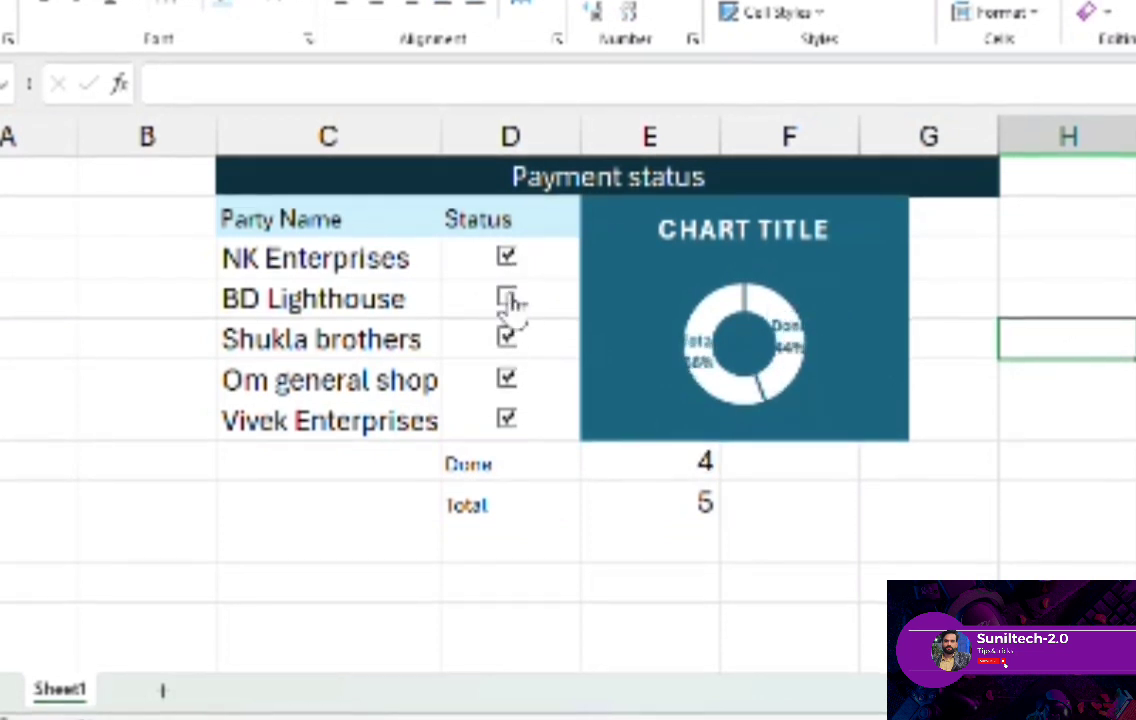
pyautogui.click(507, 299)
pyautogui.click(507, 257)
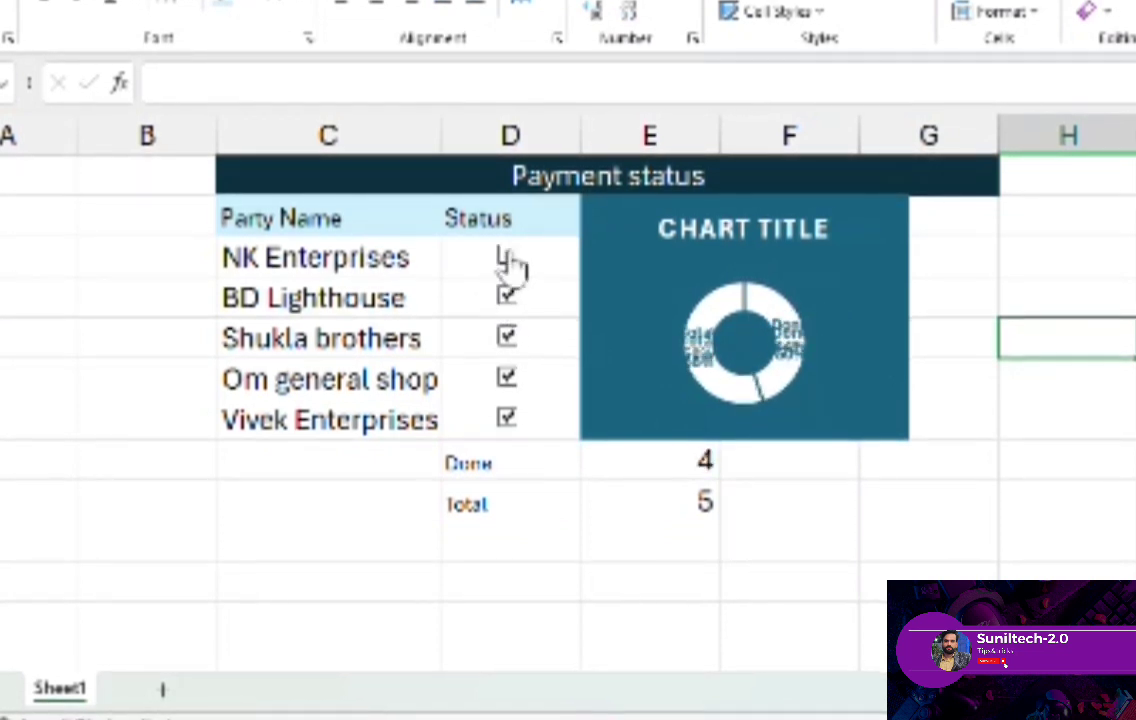
pyautogui.click(512, 340)
pyautogui.click(507, 418)
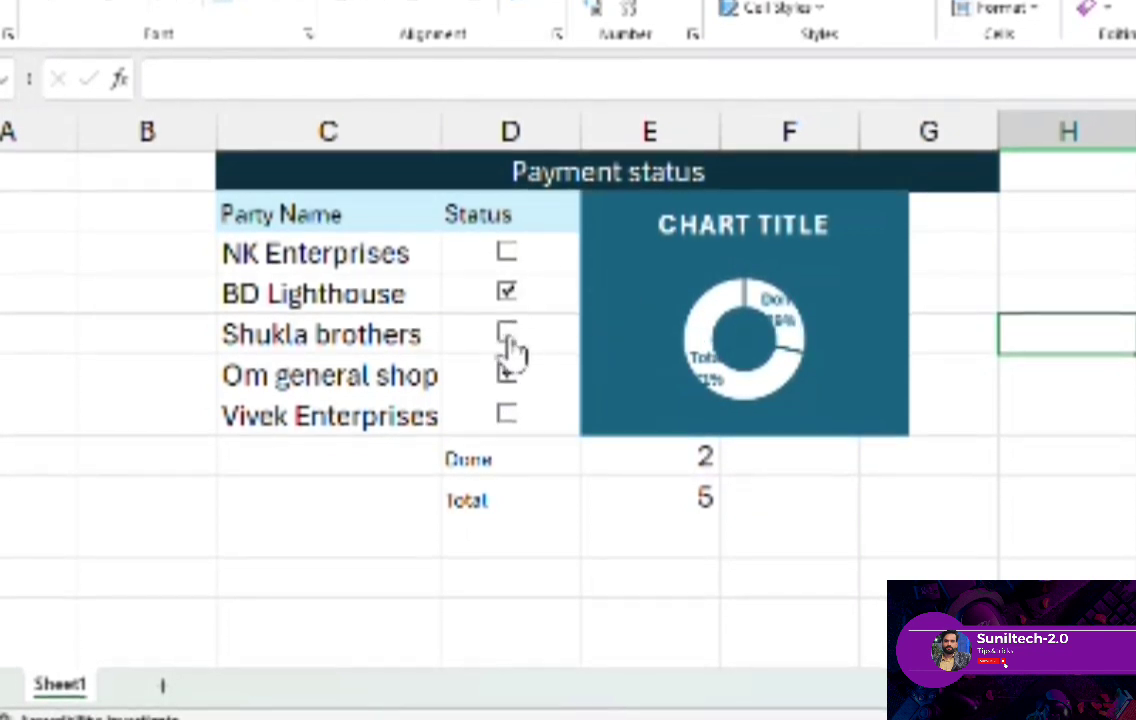
# - Widen the chart to the outer edge of column G and set the Total in E9 to 10
pyautogui.click(884, 290)
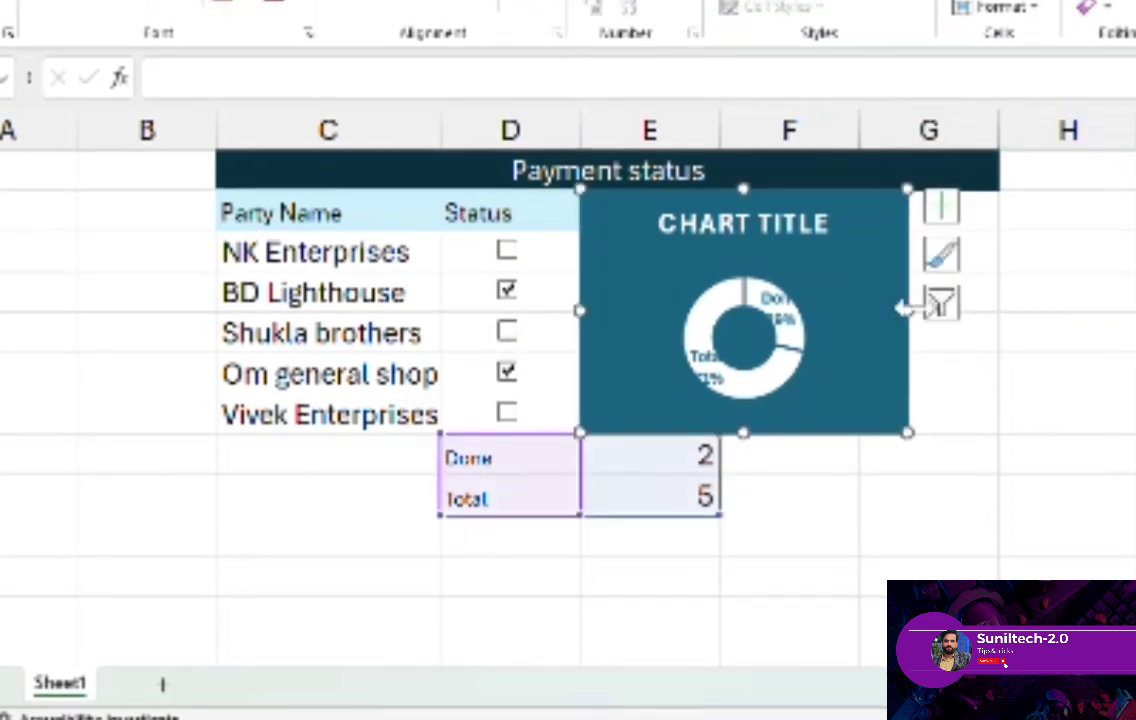
pyautogui.moveTo(903, 309); pyautogui.dragTo(997, 309)
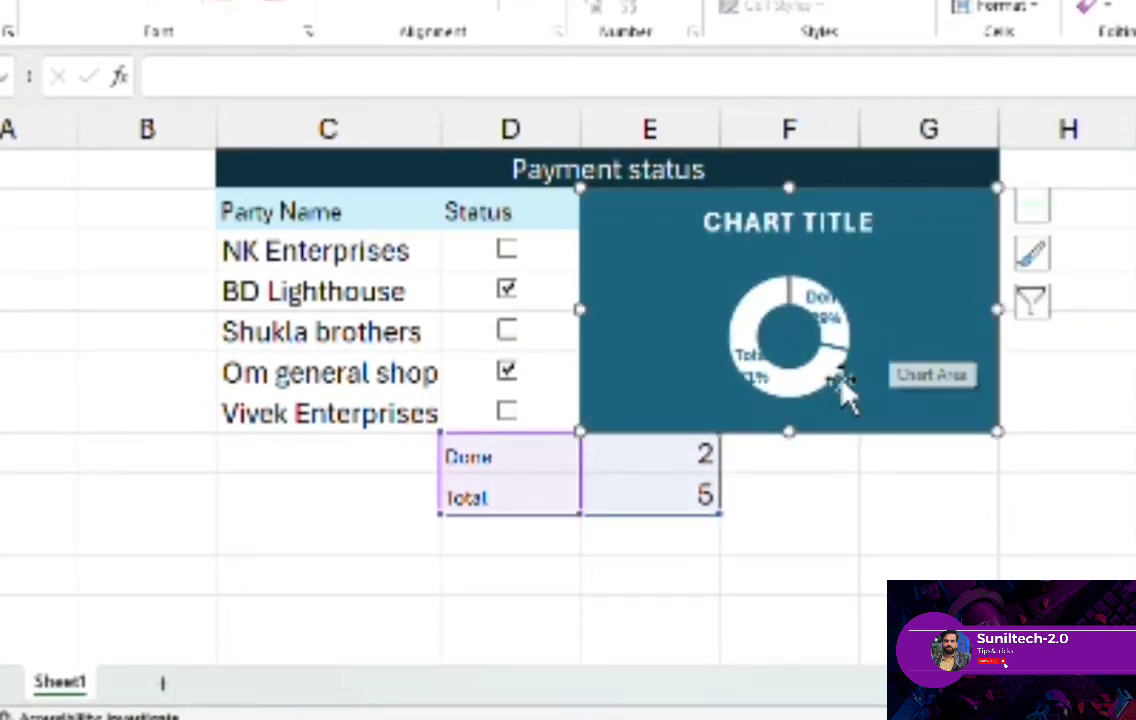
pyautogui.click(688, 495)
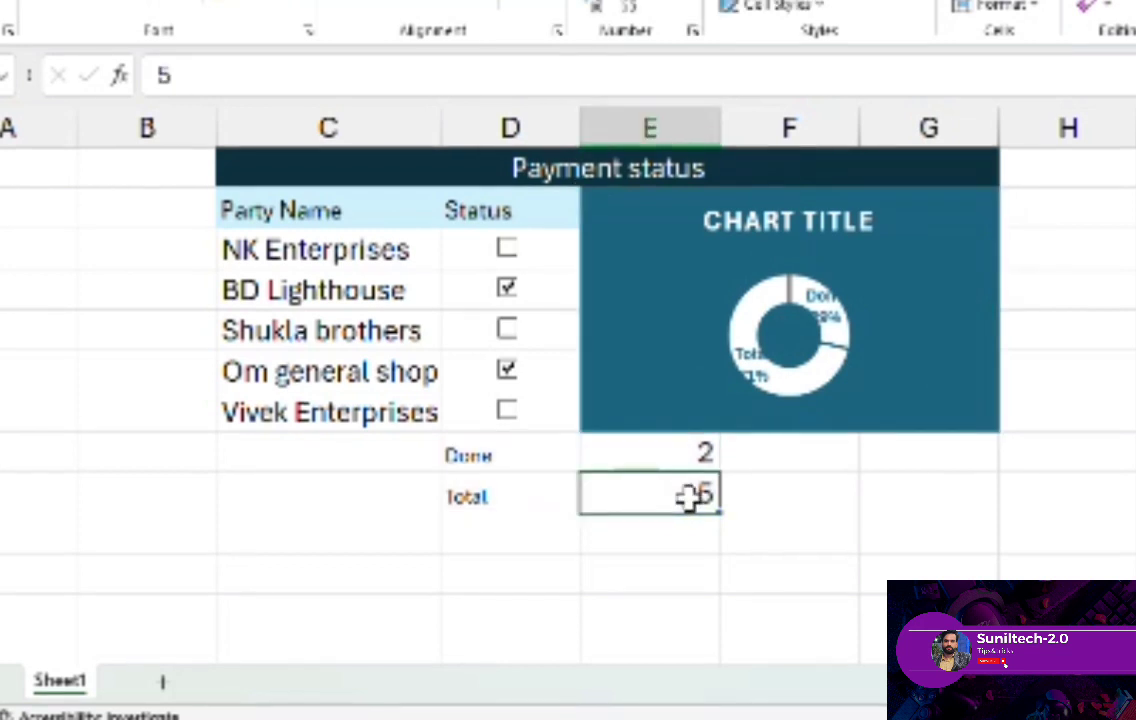
pyautogui.write('10')
pyautogui.press('Return')
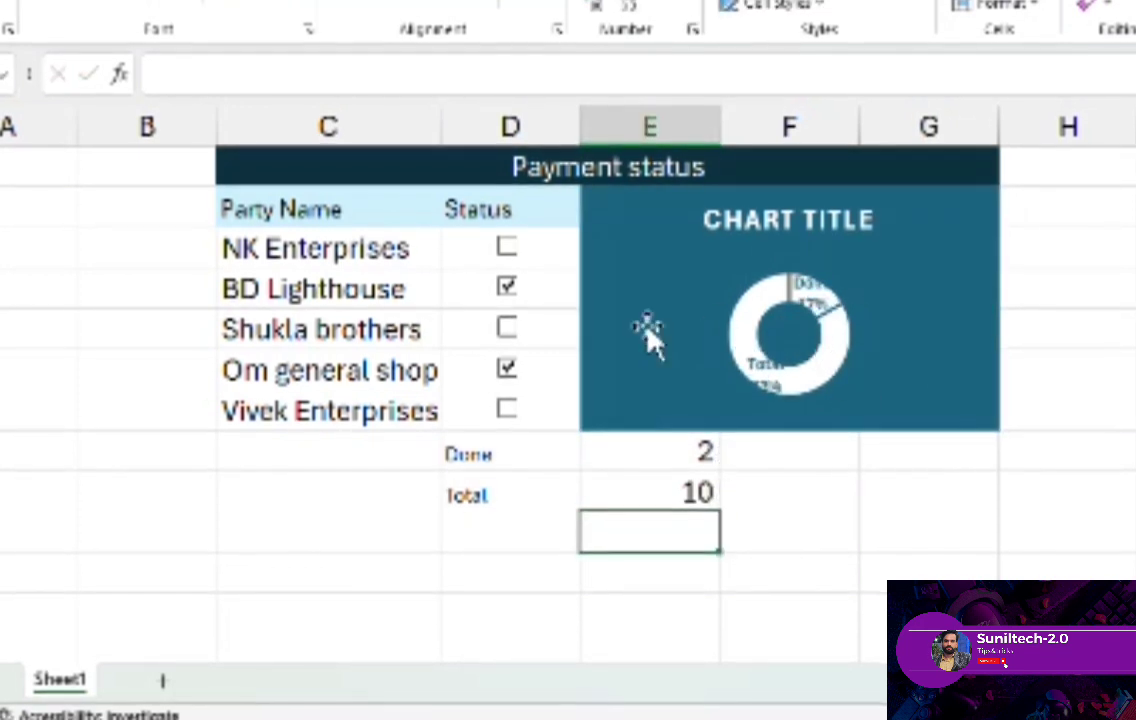
# - Test the chart with the new total by ticking Shukla brothers and Vivek Enterprises, and clear every Status checkbox
pyautogui.click(506, 329)
pyautogui.click(506, 409)
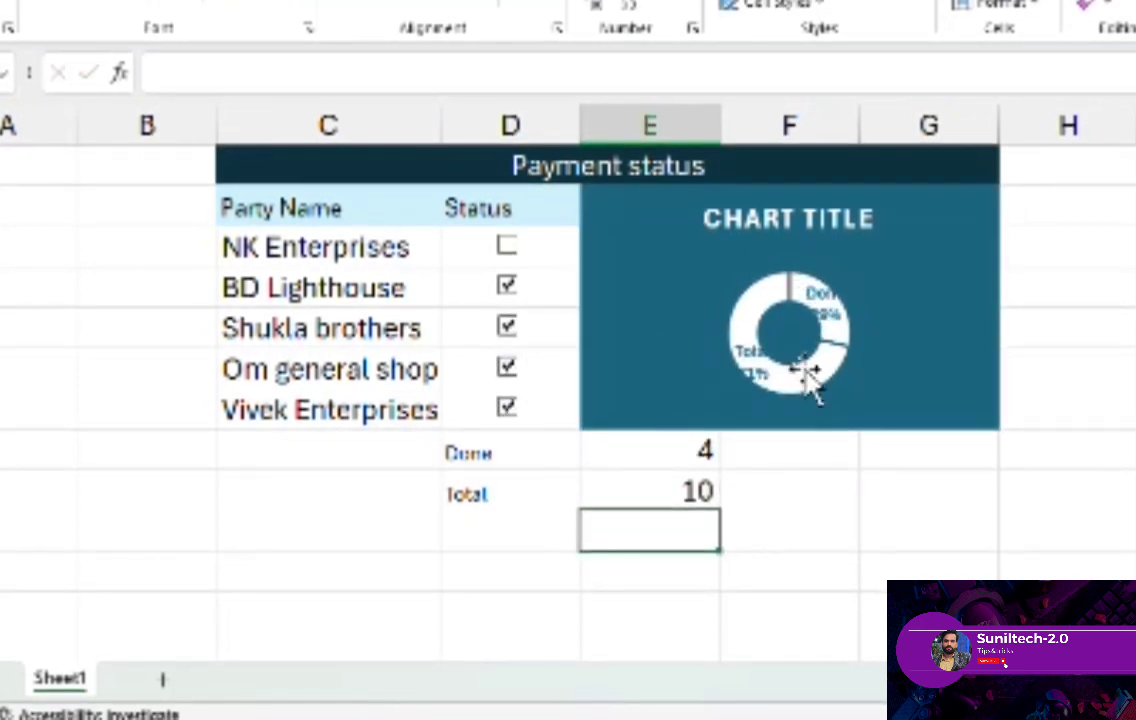
pyautogui.click(506, 327)
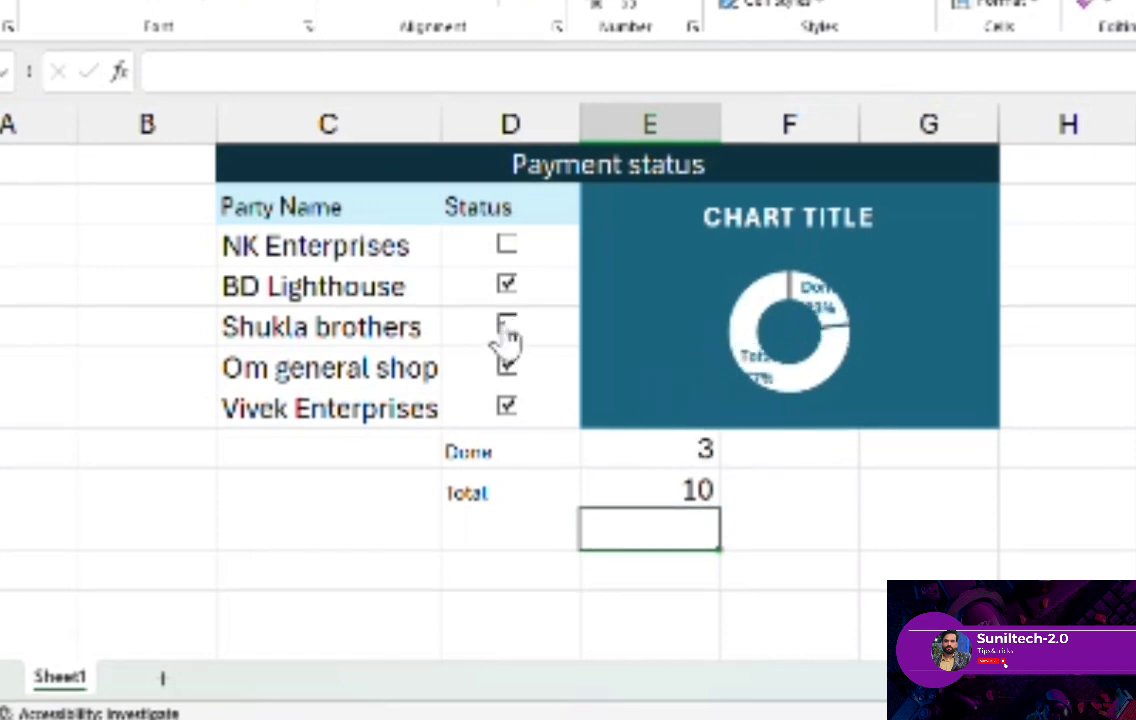
pyautogui.click(506, 286)
pyautogui.click(506, 369)
pyautogui.click(506, 406)
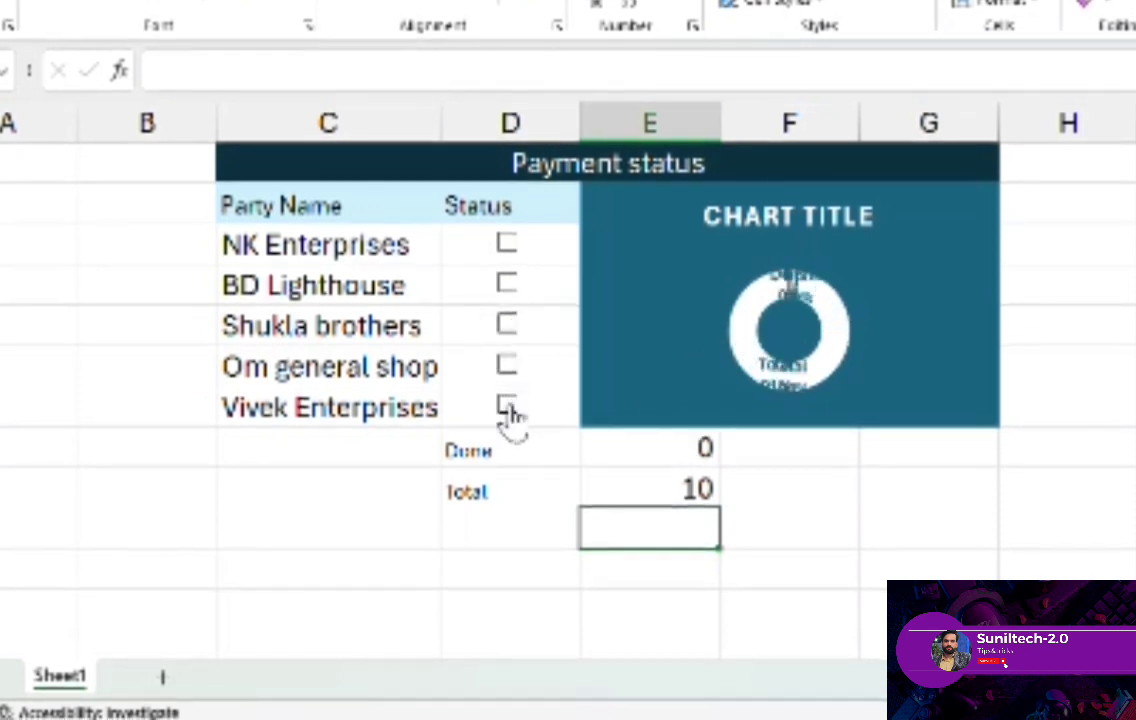
# - Inspect the Total and Done cells and tick all five Status checkboxes to test the chart
pyautogui.click(690, 495)
pyautogui.click(660, 452)
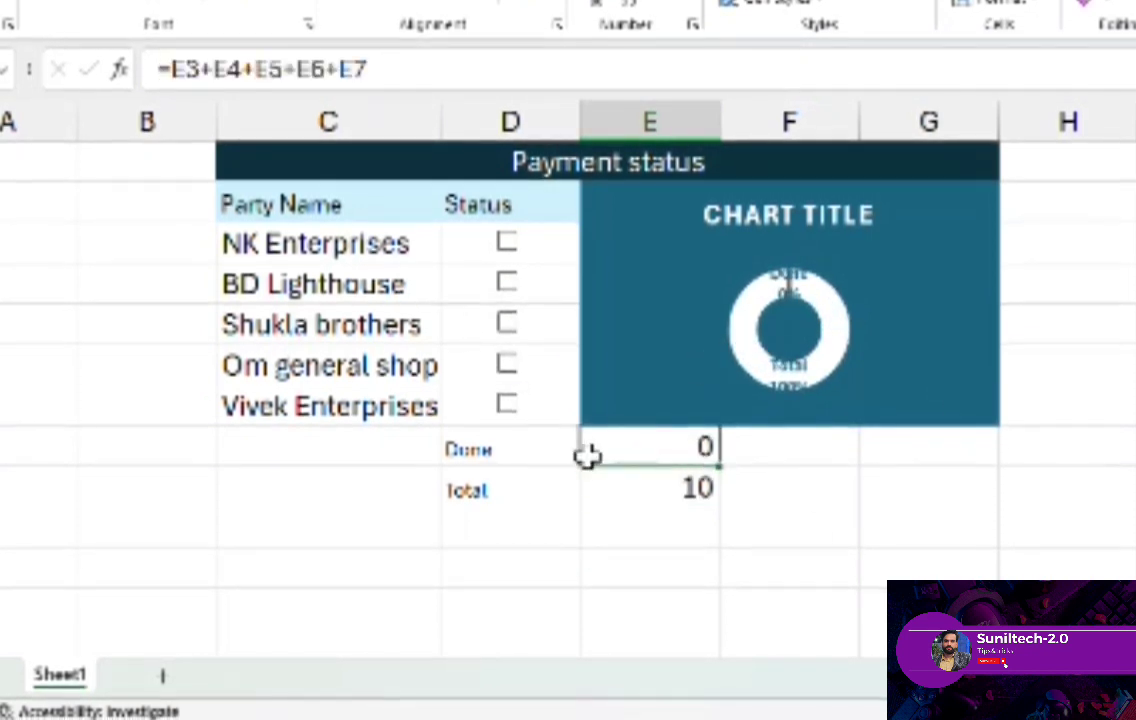
pyautogui.click(506, 405)
pyautogui.click(506, 364)
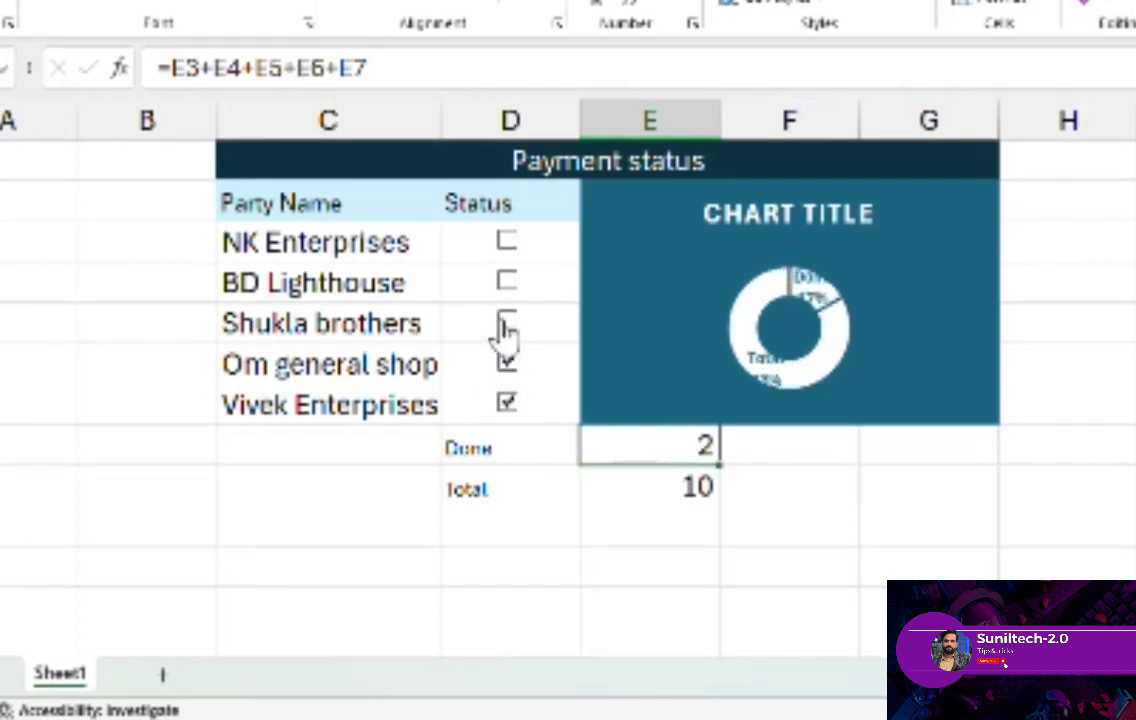
pyautogui.click(506, 283)
pyautogui.click(507, 244)
pyautogui.click(506, 322)
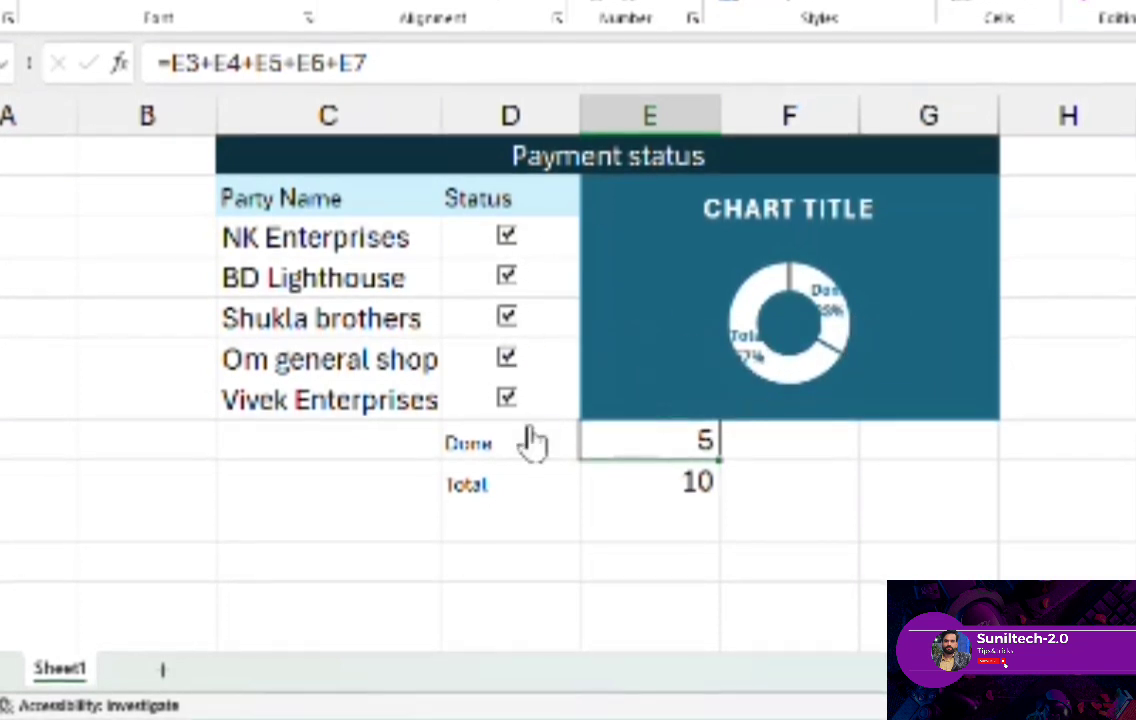
# - Untick all five Status checkboxes from Vivek Enterprises up to NK Enterprises
pyautogui.click(506, 398)
pyautogui.click(506, 357)
pyautogui.click(506, 317)
pyautogui.click(506, 276)
pyautogui.click(506, 235)
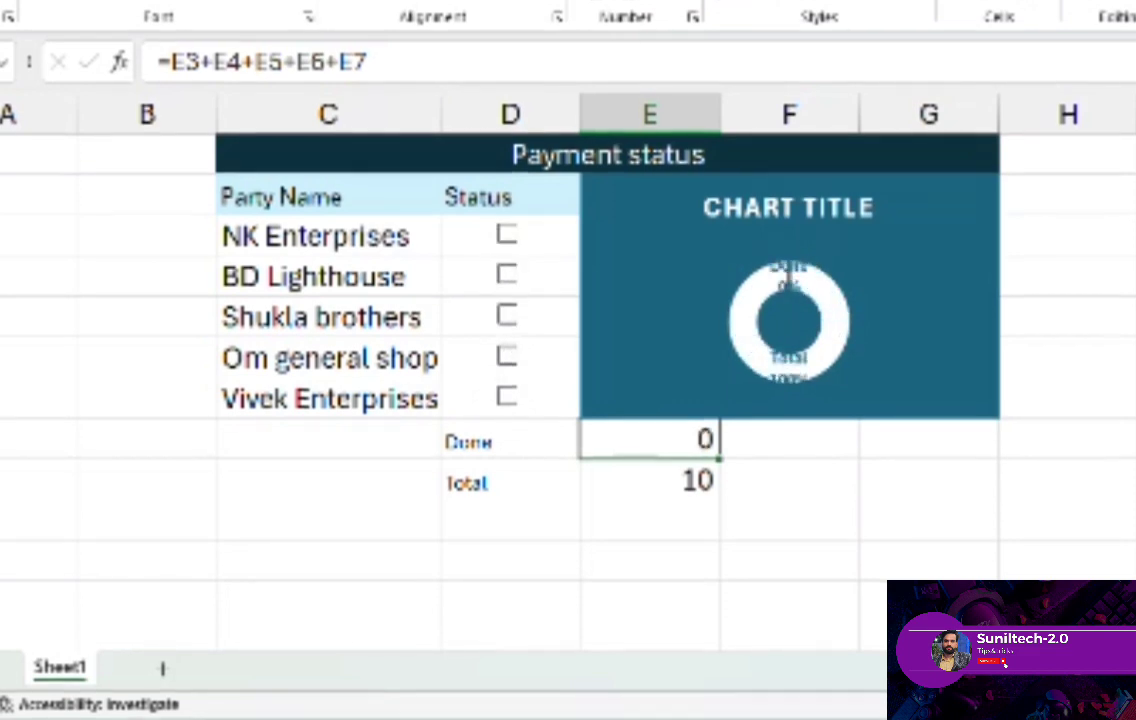